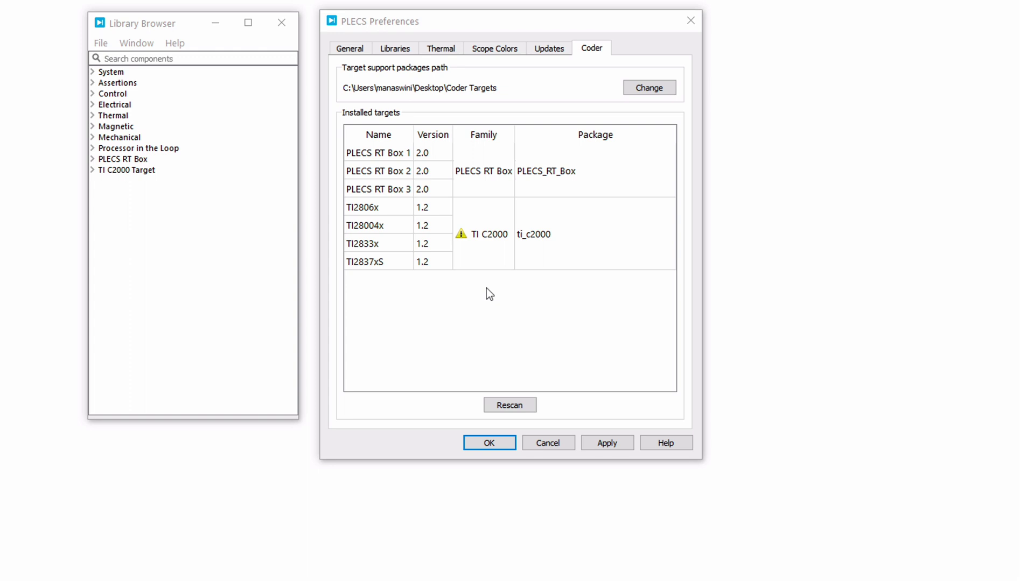
- Set the TI C2000 family's codegen tools directory to the ti-cgt-c2000_18.12.4.LTS folder inside the desktop's ti folder
click(461, 237)
click(610, 233)
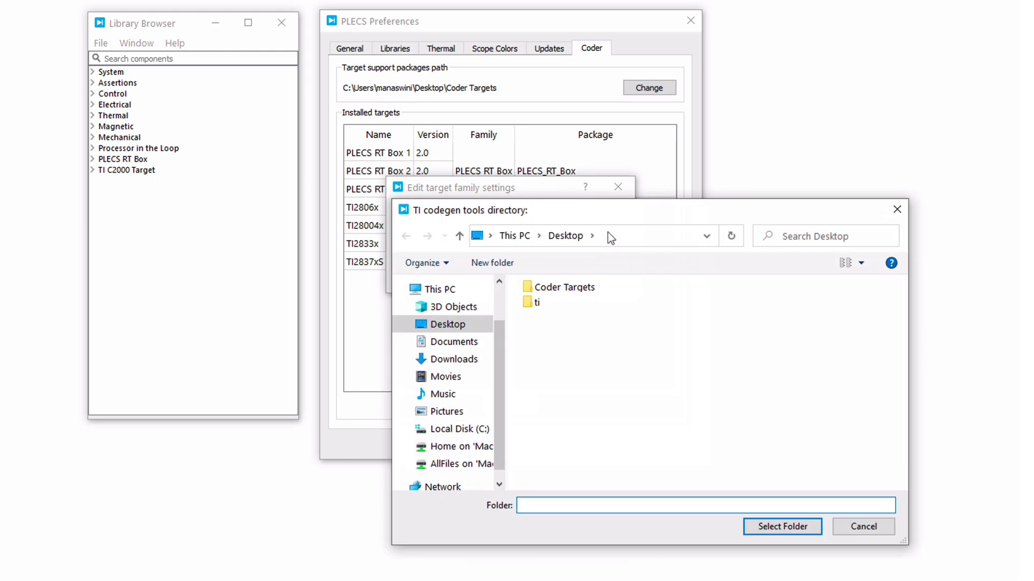
double_click(537, 302)
click(614, 312)
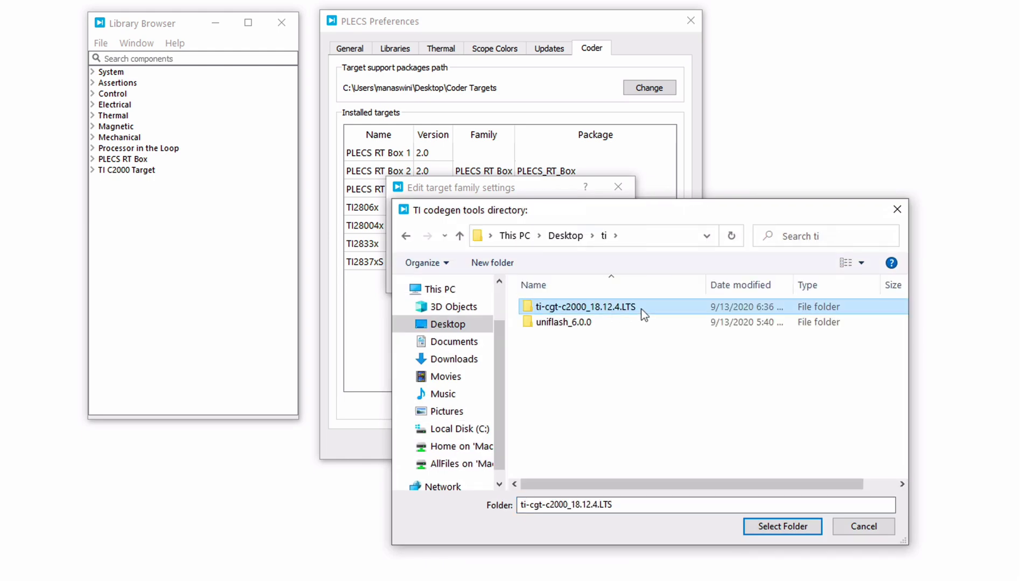
click(783, 523)
- Set the TI Uniflash directory to the uniflash_6.0.0 folder and confirm the target family settings
click(610, 250)
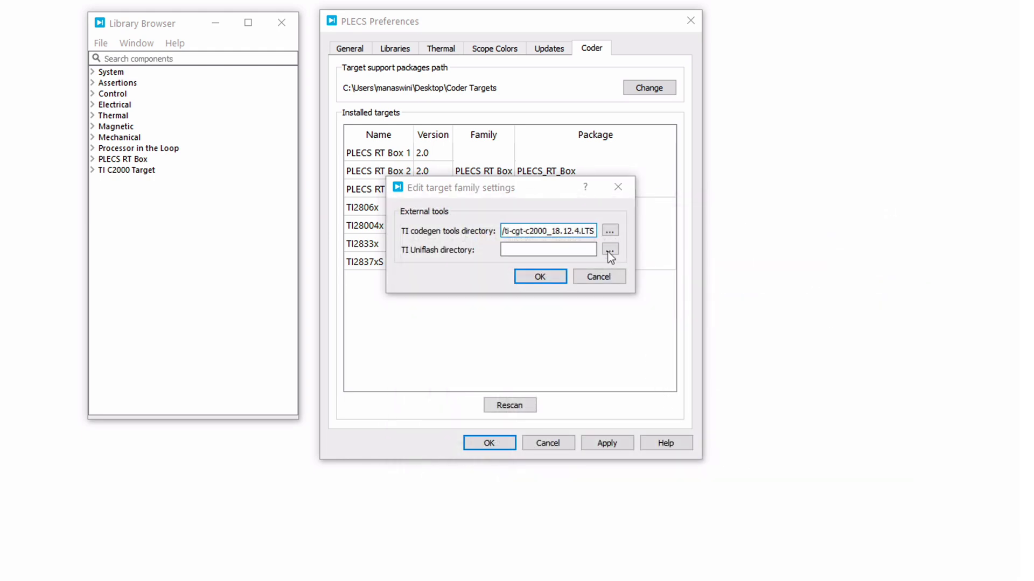
click(592, 322)
click(769, 525)
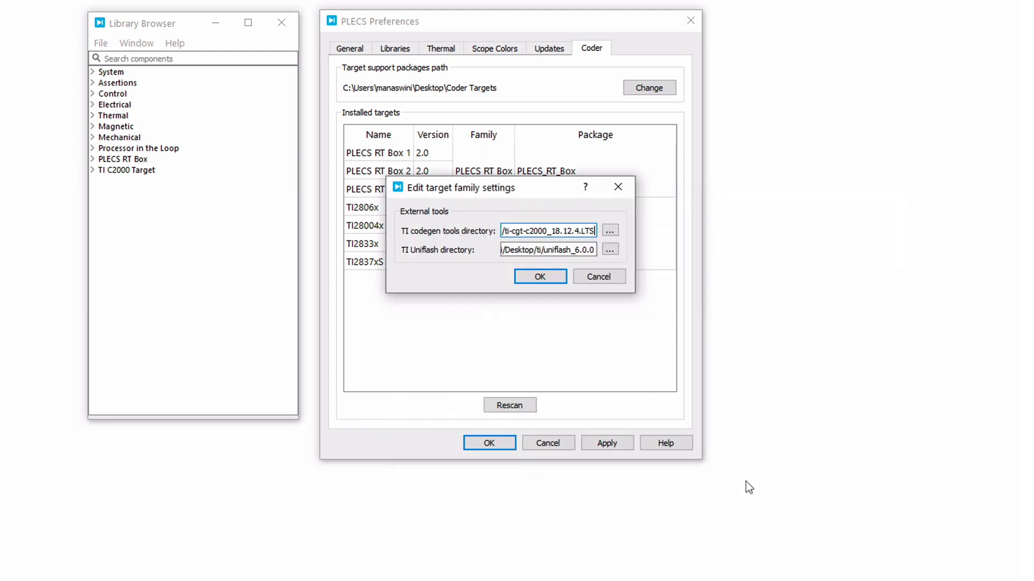
click(540, 277)
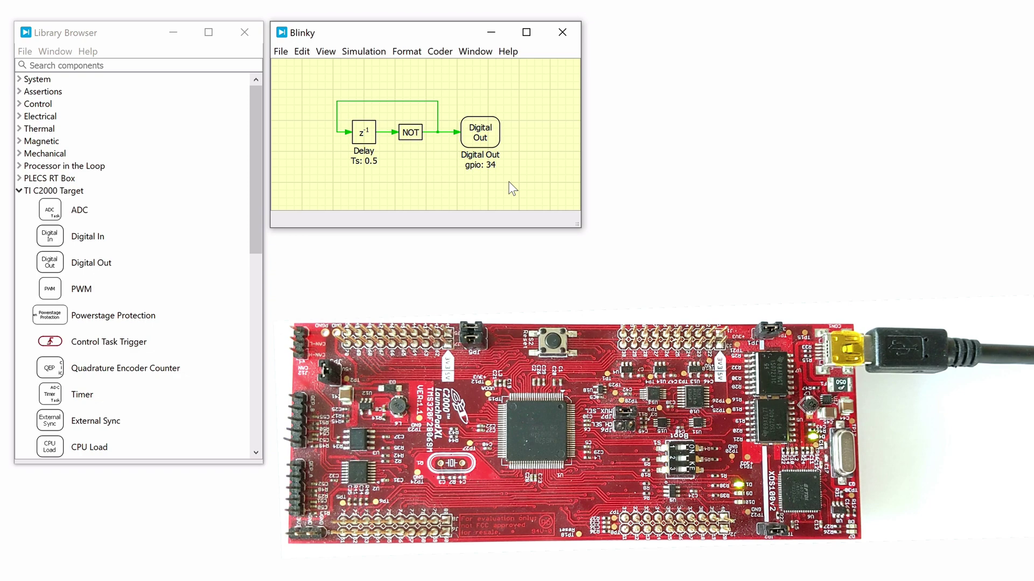
- Open the Blinky model's coder options and set the code generation target to TI2806x
click(434, 56)
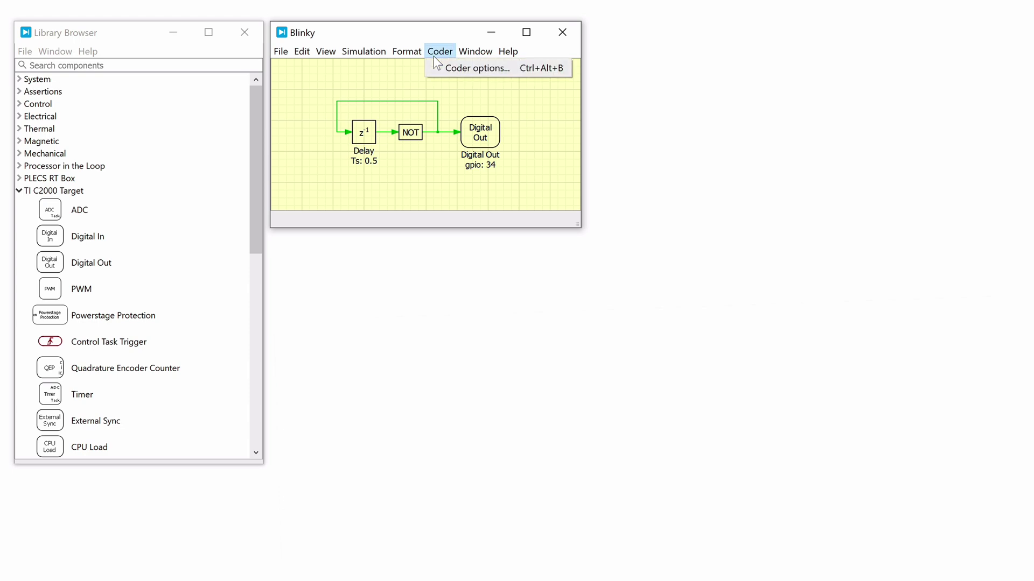
click(474, 68)
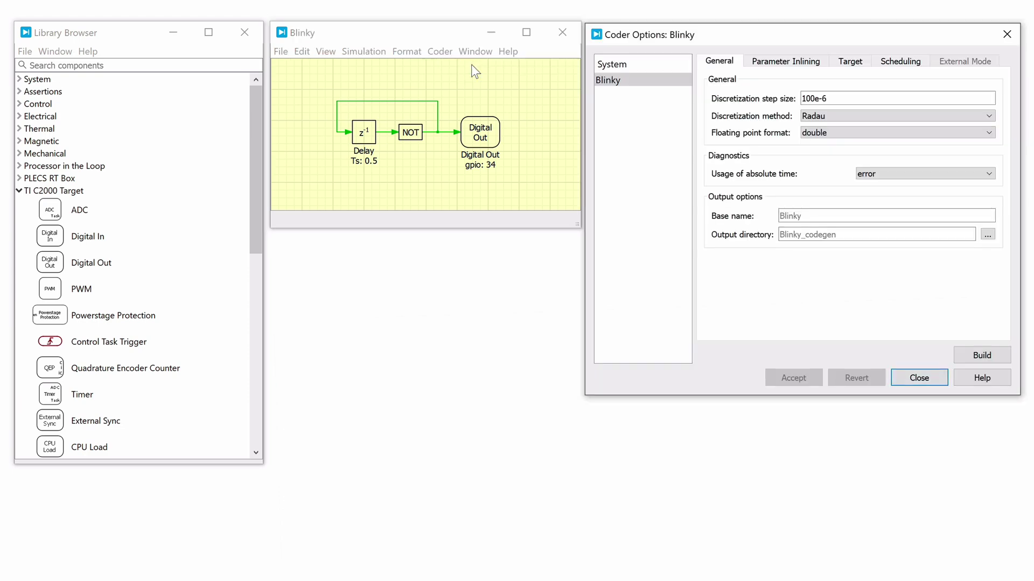
click(832, 100)
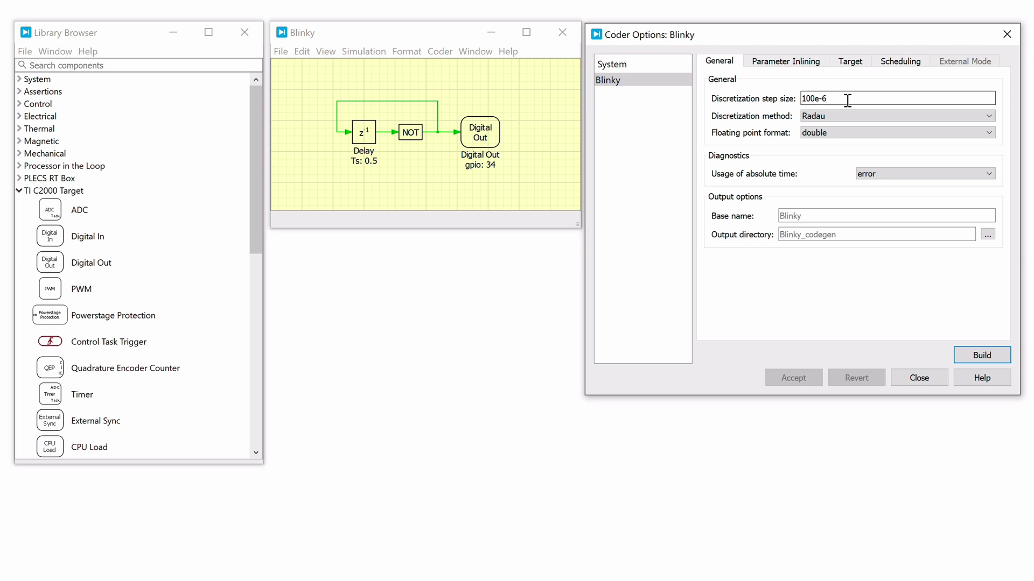
click(850, 65)
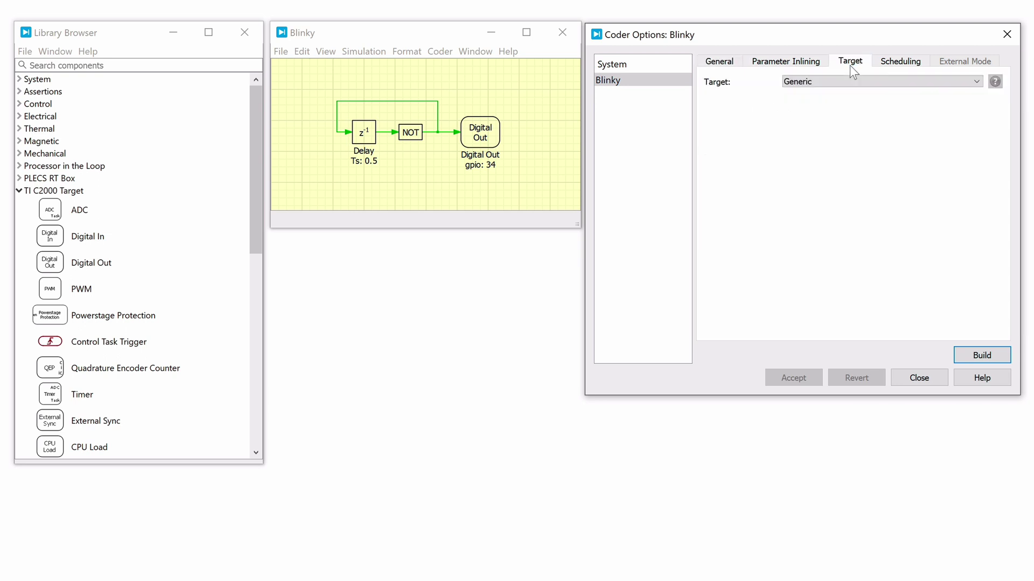
click(922, 81)
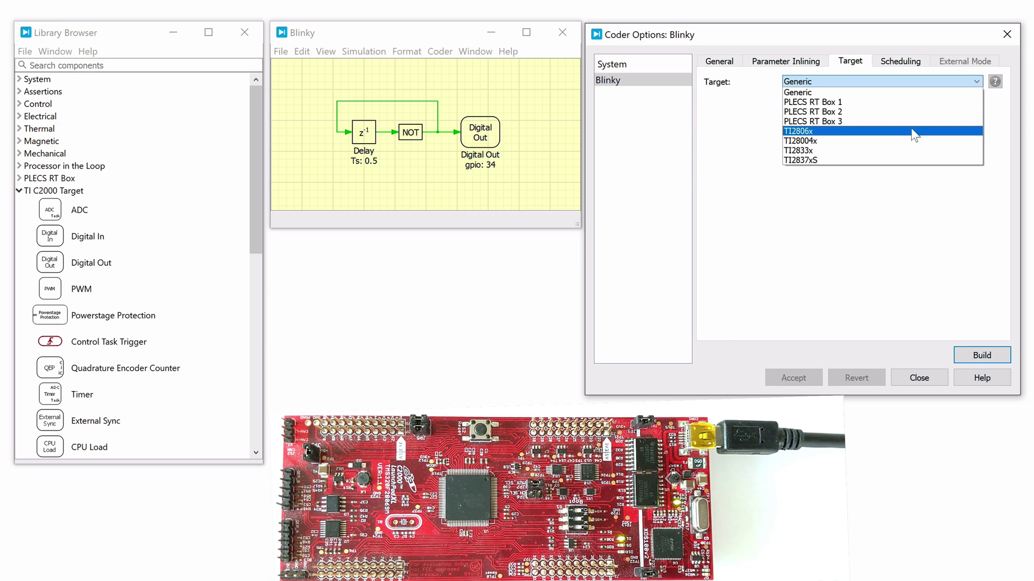
click(914, 131)
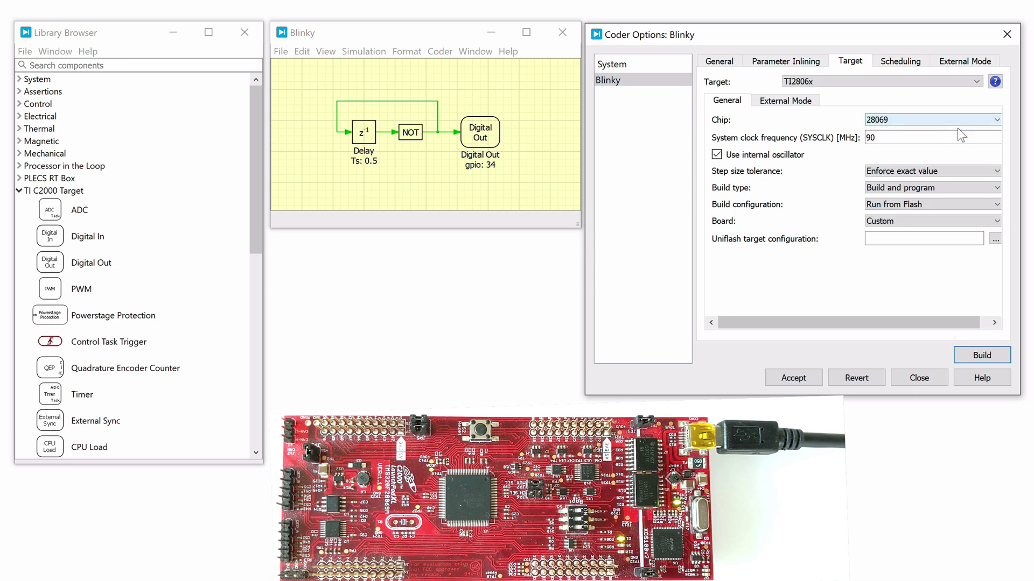
- Set the build type to Build and program and the build configuration to Run from RAM
click(968, 183)
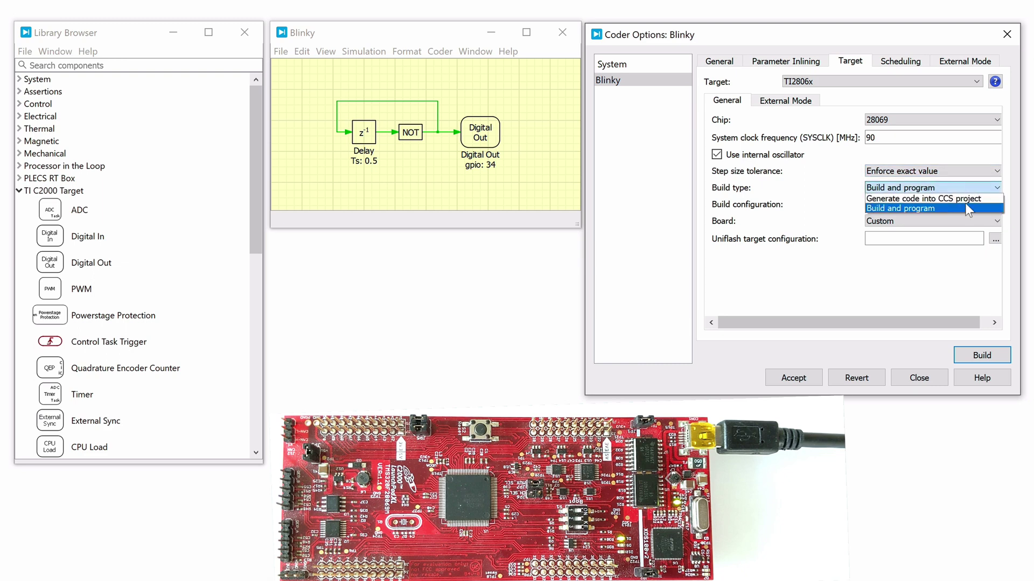
click(966, 208)
click(965, 204)
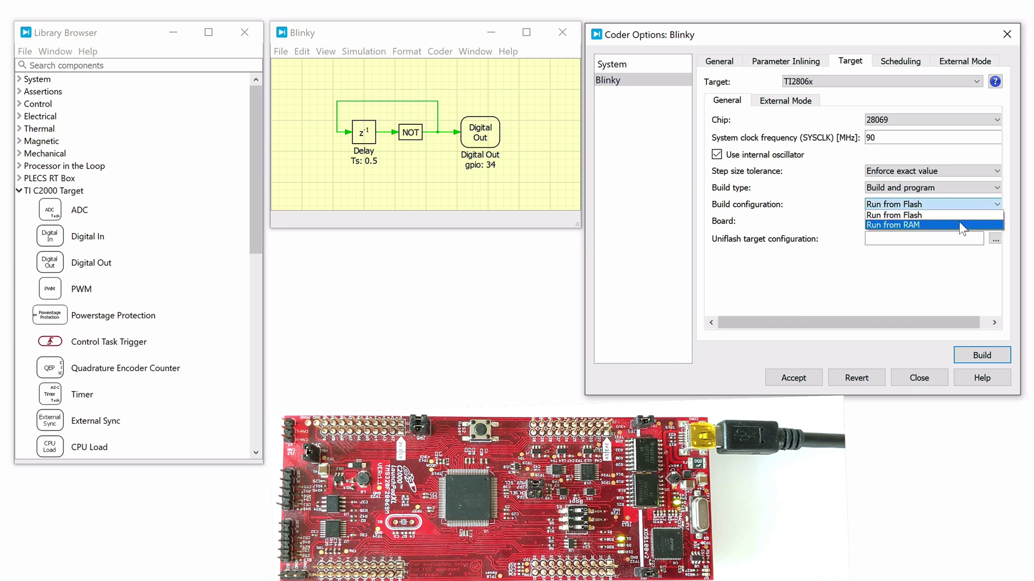
click(959, 222)
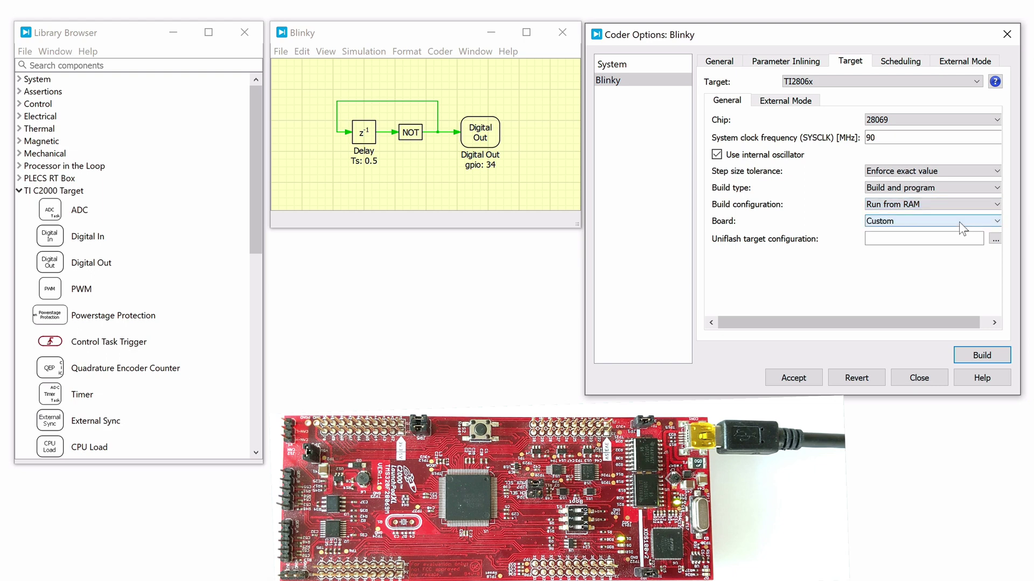
- Set the board to LaunchPad, accept the coder options and build the Blinky model
click(958, 221)
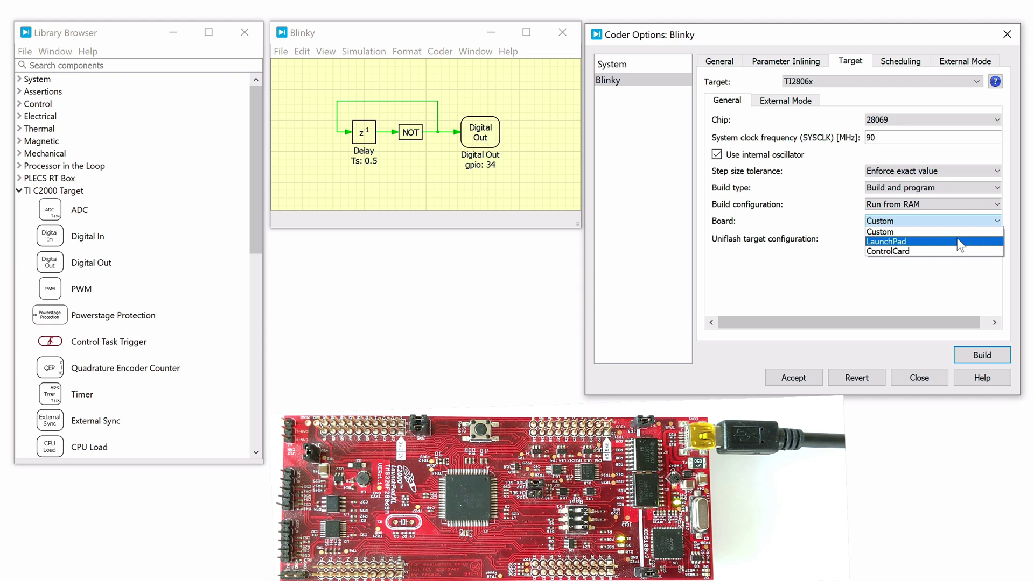
click(959, 244)
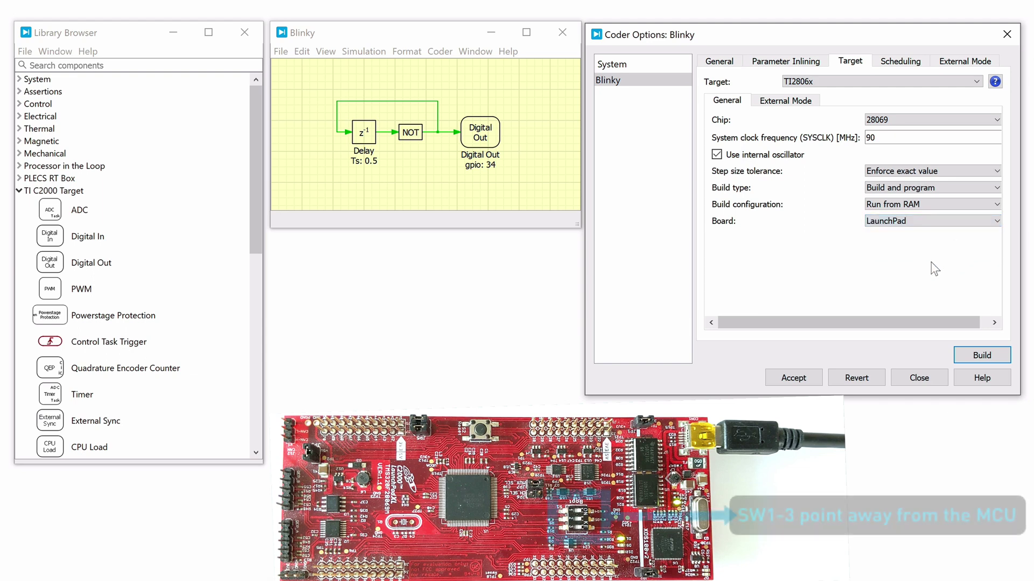
click(801, 376)
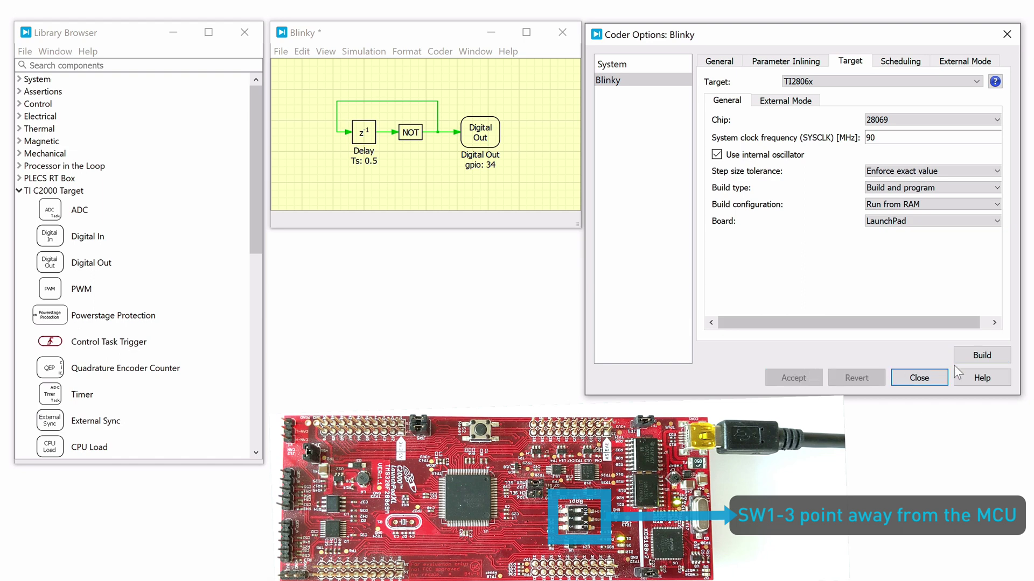
click(992, 357)
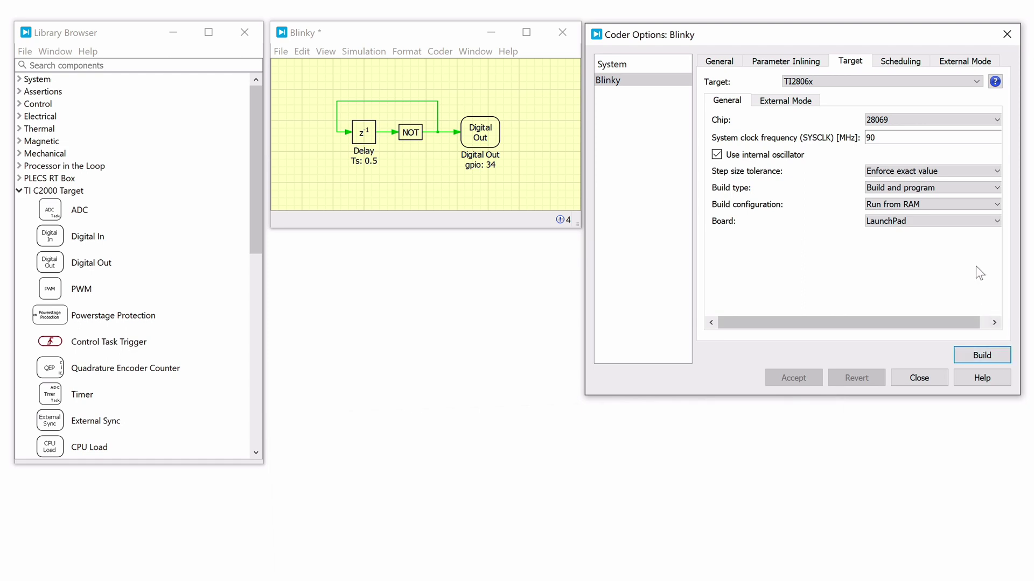
- Change the board to Custom in the target settings and accept the coder options
click(964, 223)
click(953, 232)
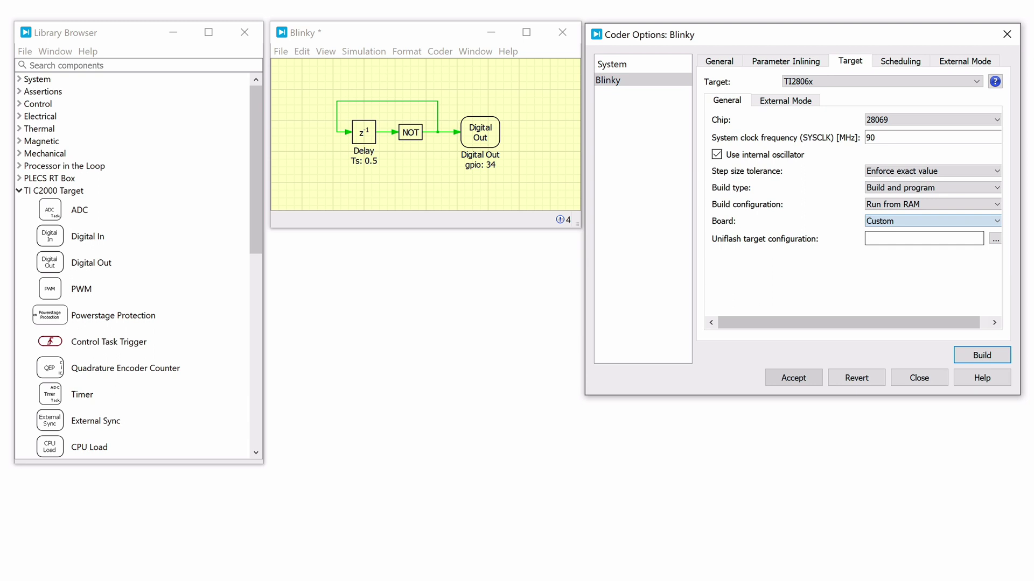
click(794, 378)
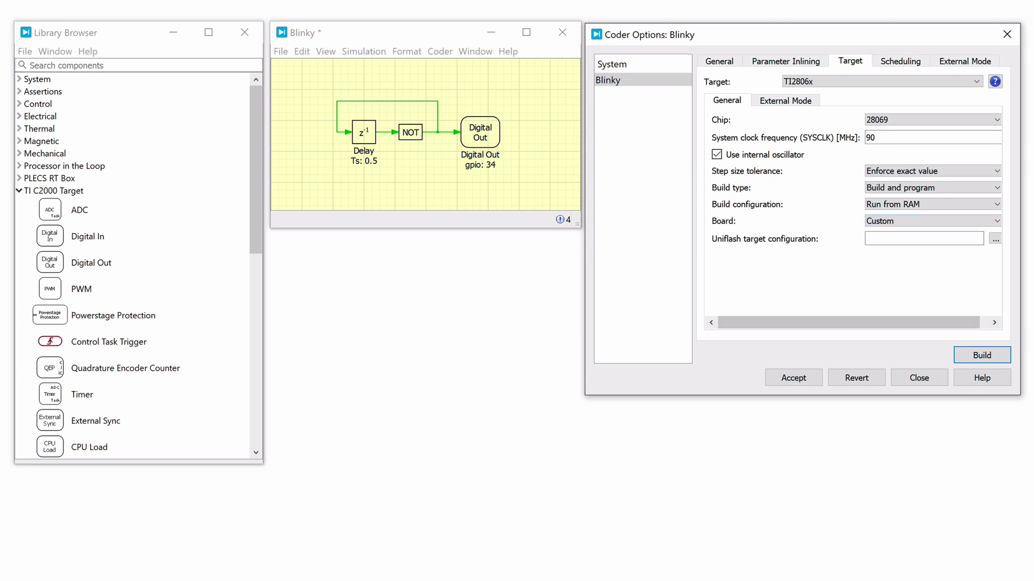
- Launch UniFlash from the uniflash_6.0.0 folder and start a session for the LAUNCHXL-F28069M LaunchPad
key(alt+Tab)
double_click(495, 195)
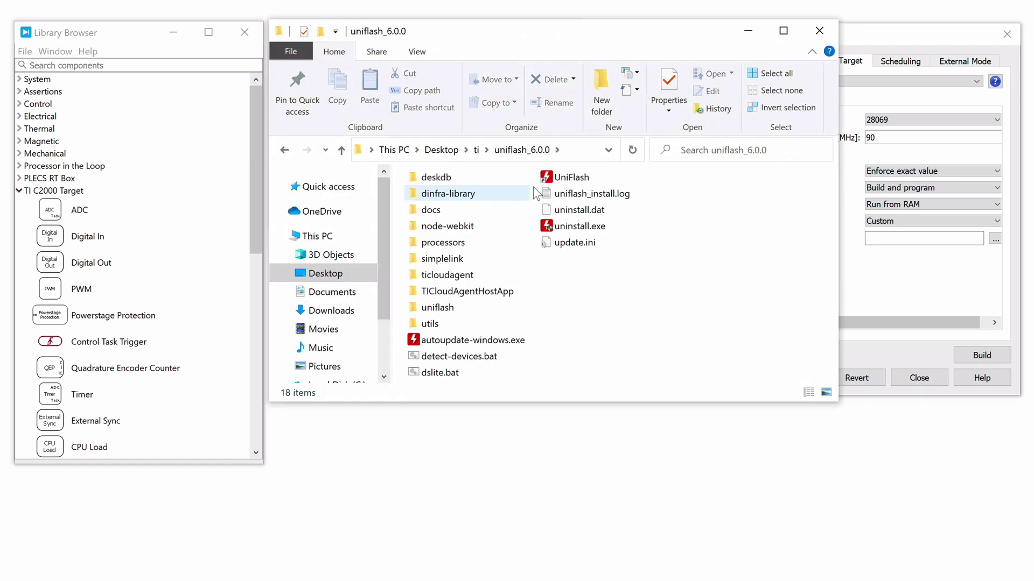
double_click(568, 178)
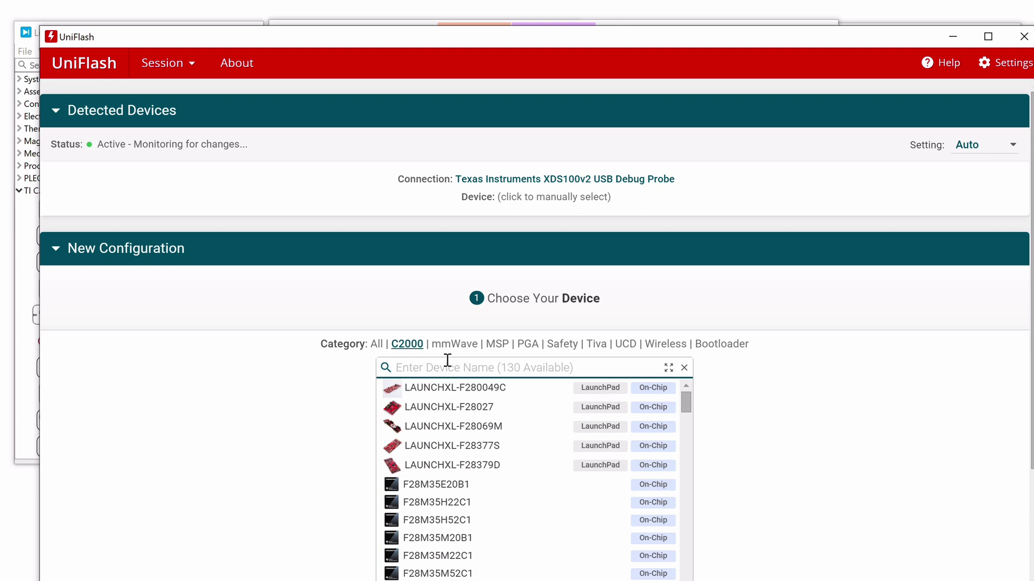
click(565, 438)
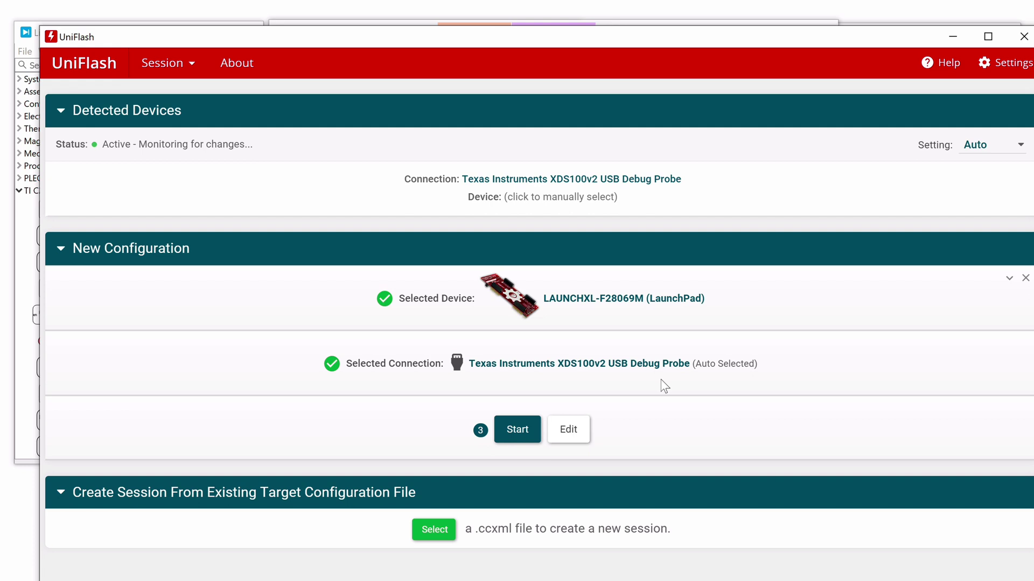
click(519, 430)
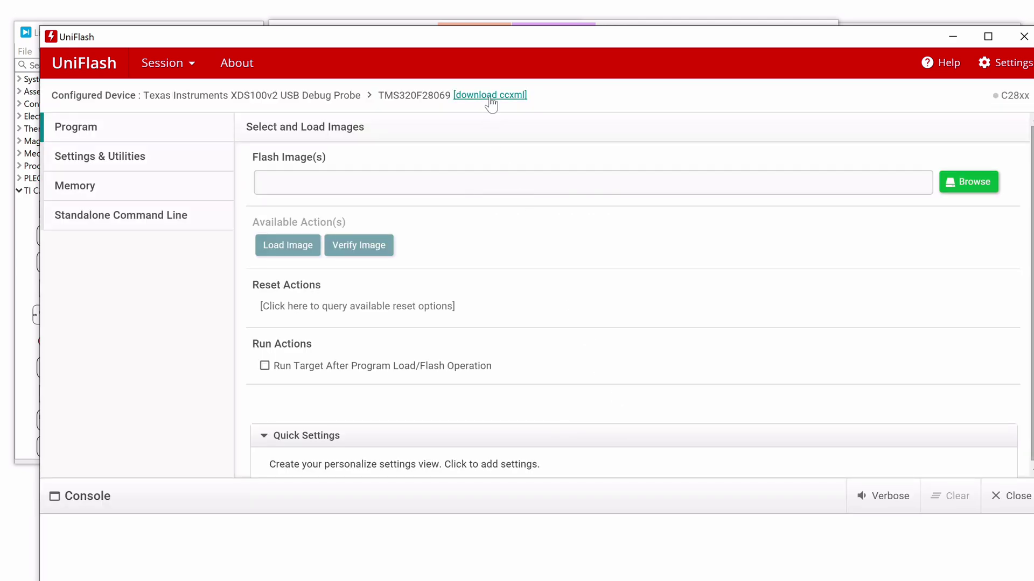
- Download the session's target configuration as TMS320F28069.ccxml into the ti folder, and close UniFlash and the file window
click(490, 97)
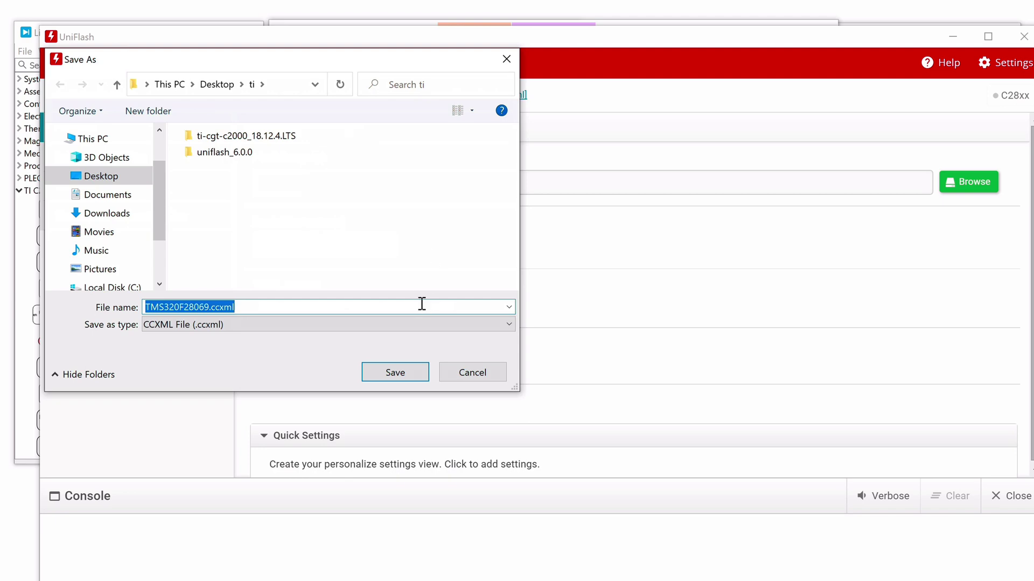
click(416, 371)
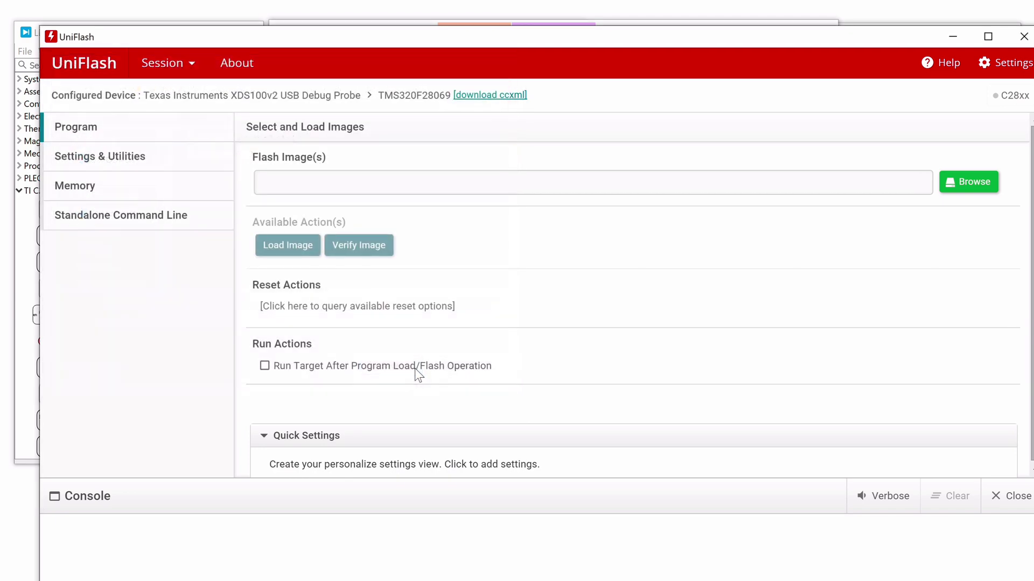
click(1024, 36)
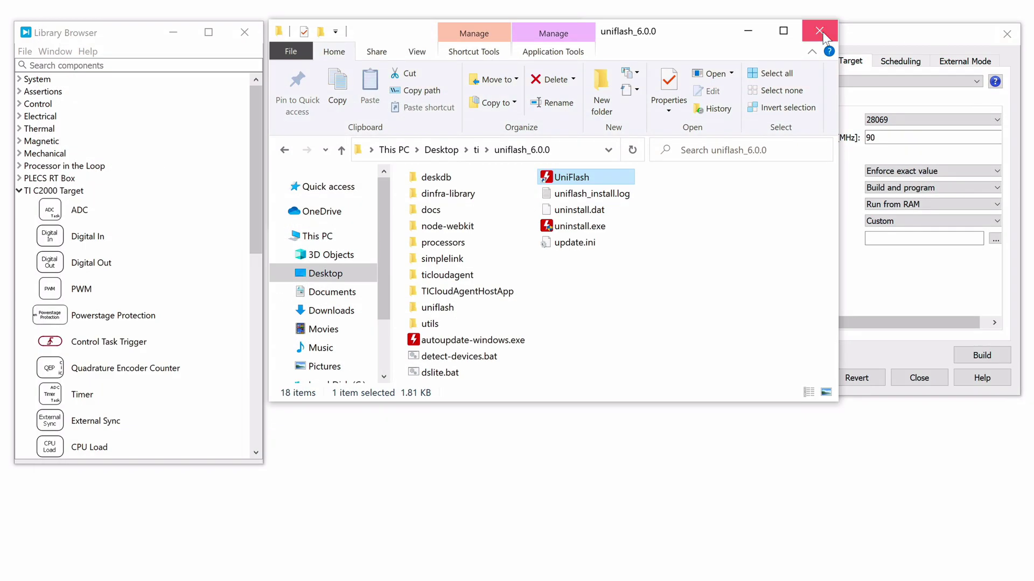
click(823, 31)
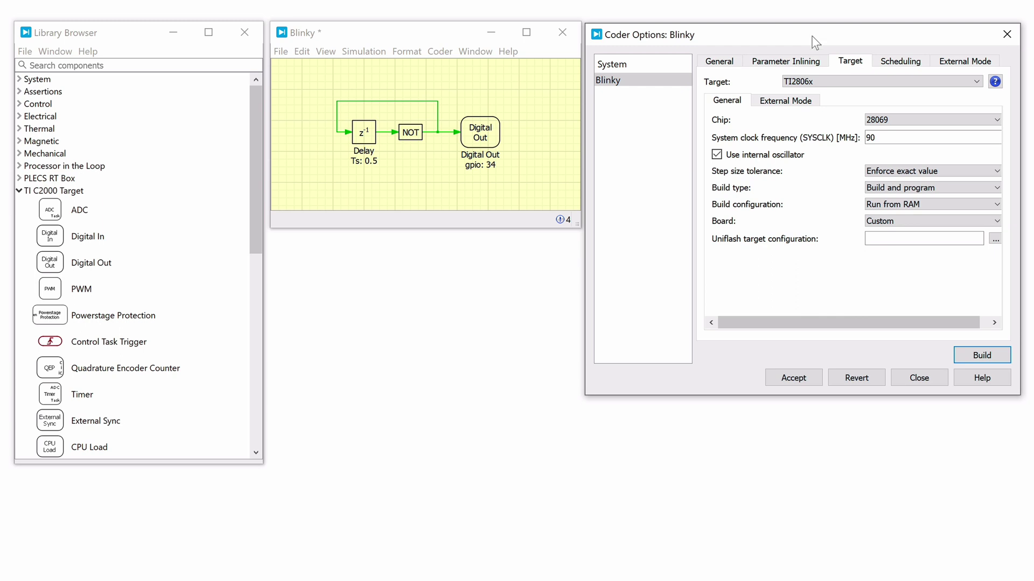
- Set the Uniflash target configuration to TMS320F28069.ccxml from the ti folder and build the Blinky model
click(994, 239)
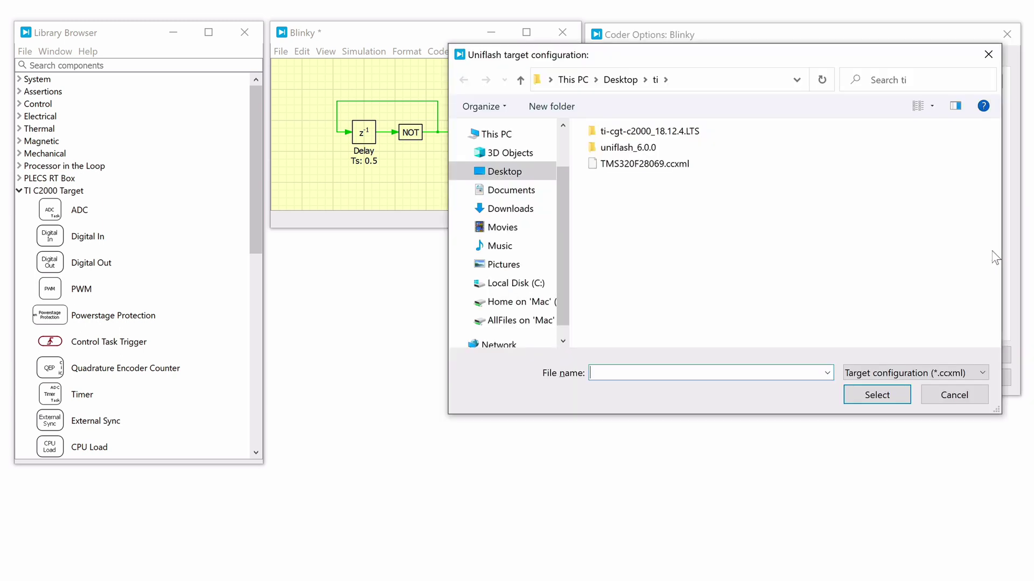
click(689, 166)
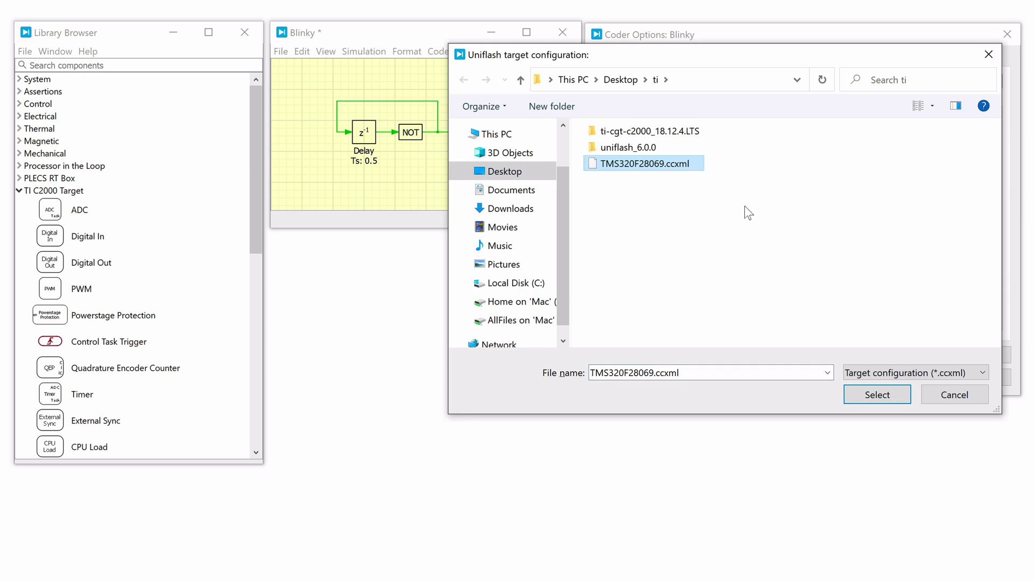
click(882, 394)
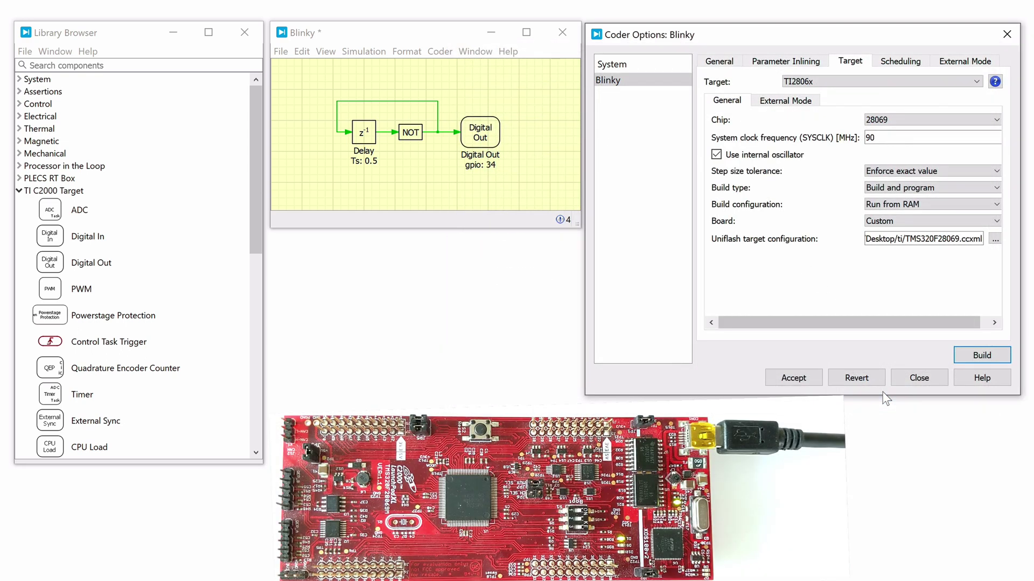
click(981, 356)
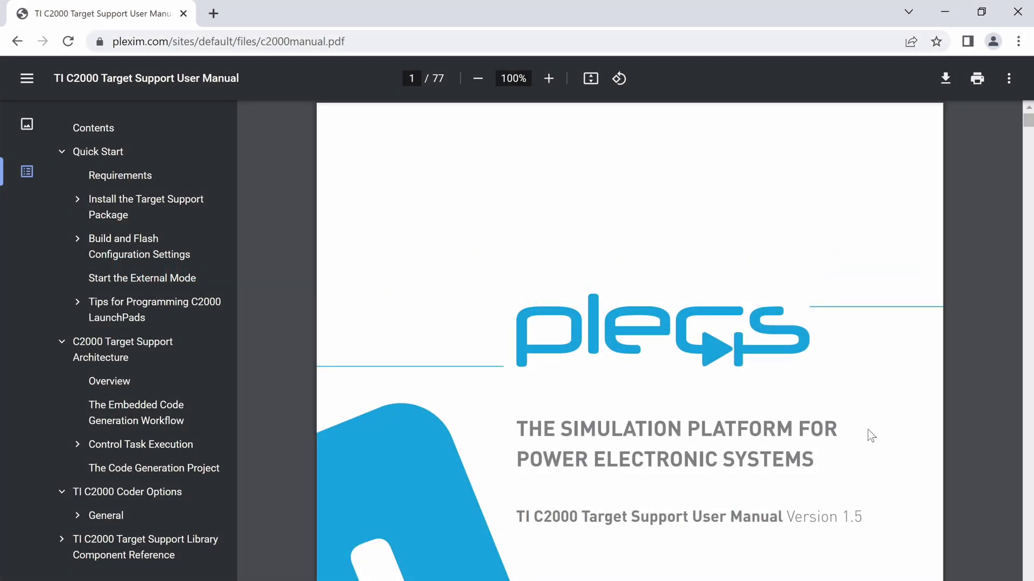
- Look through the contents pages of the TI C2000 Target Support User Manual
scroll(868, 434, down, 10)
scroll(870, 434, down, 10)
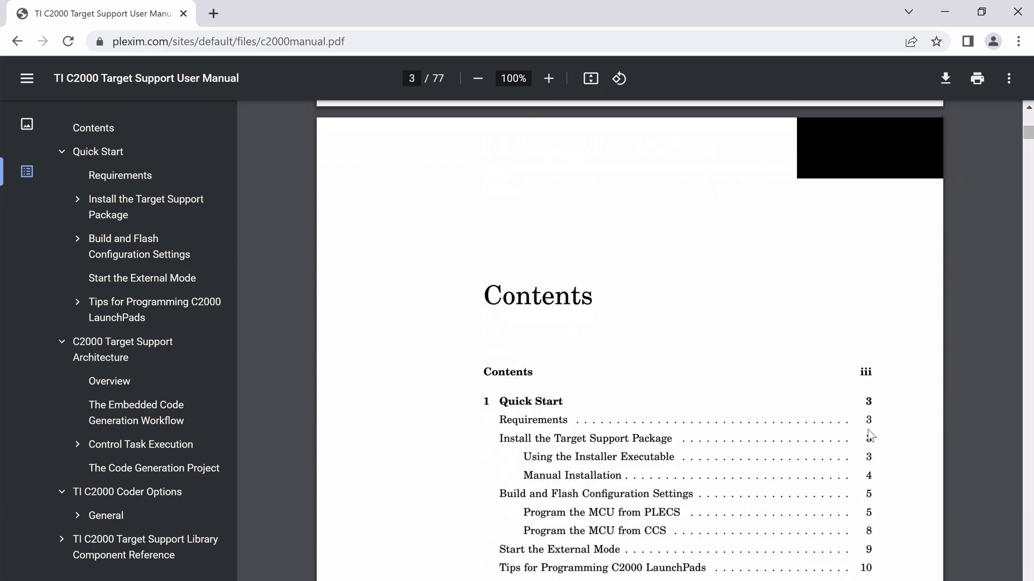
click(657, 423)
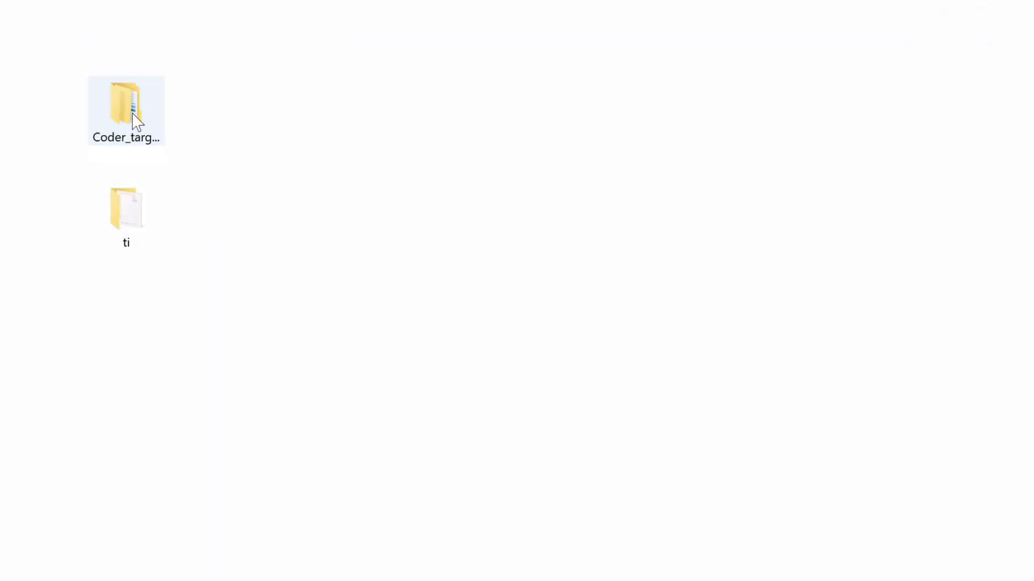
- Locate the 28069.zip project archive in the projects folder of tsp_ti_c2000 inside Coder_targets
double_click(135, 118)
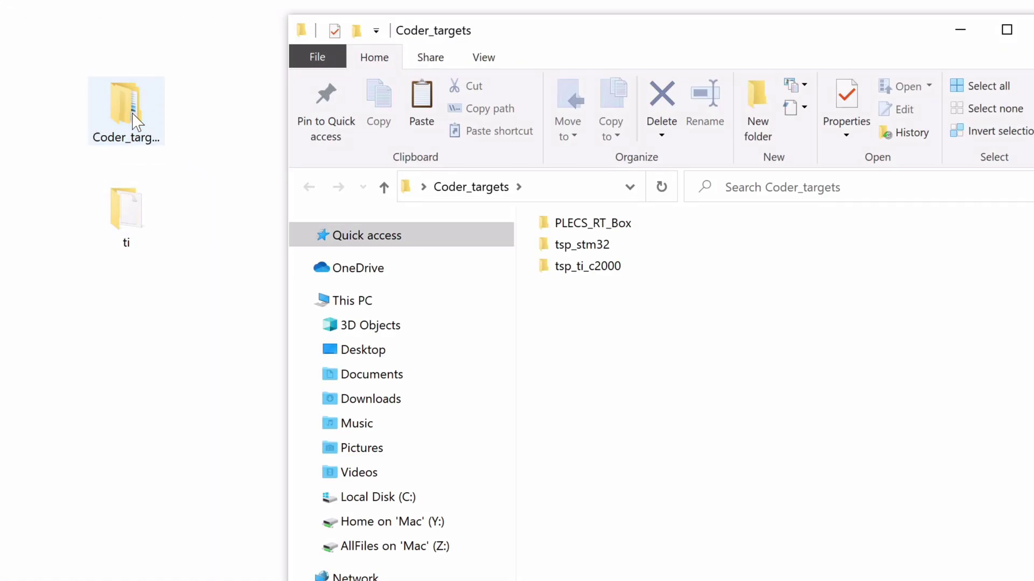
double_click(596, 274)
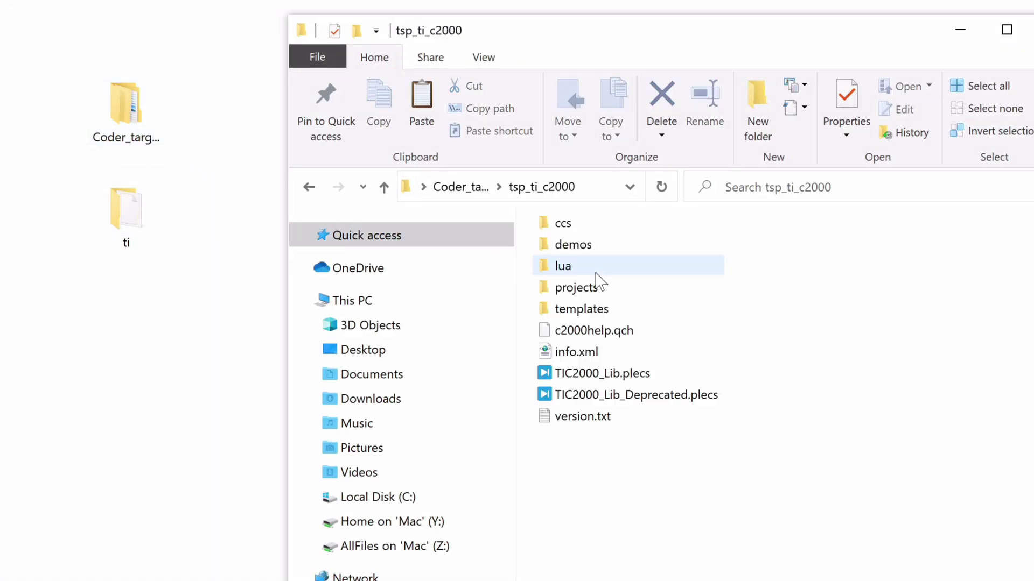
click(604, 287)
double_click(604, 290)
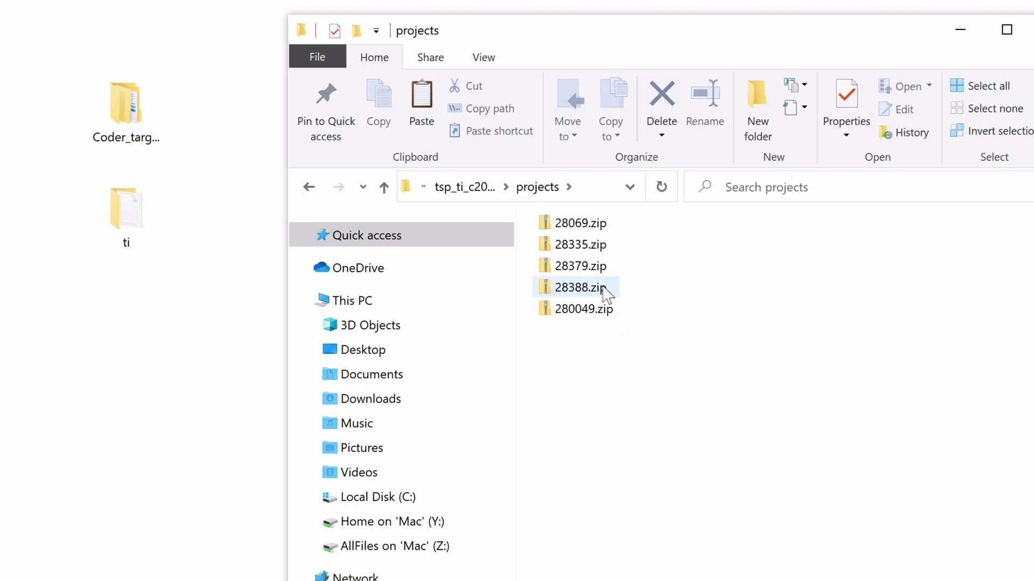
click(608, 223)
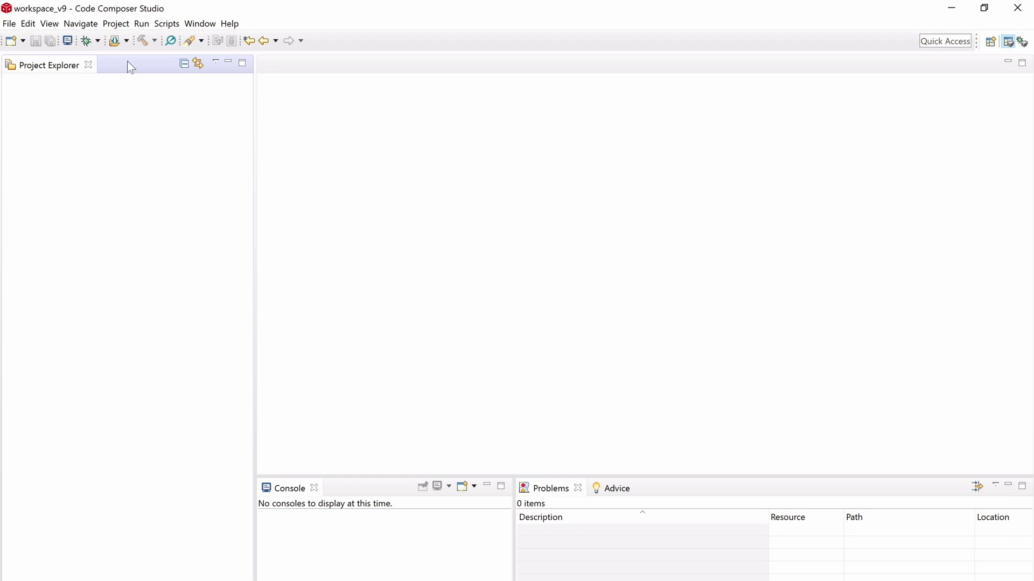
- In Code Composer Studio, import the dev_28069_v1_5 project from the 28069.zip archive in the tsp_ti_c2000 projects folder
click(116, 24)
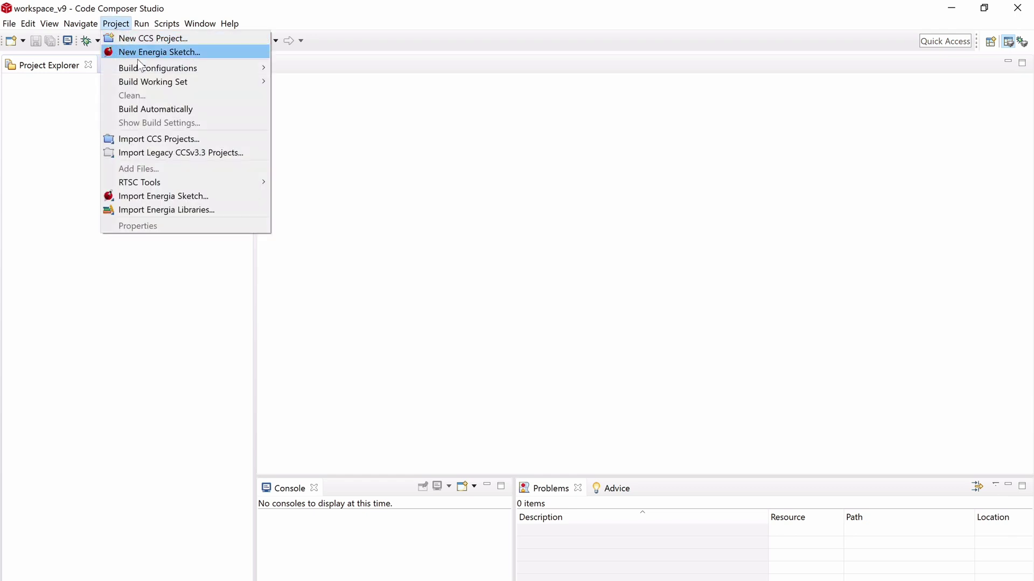
click(201, 139)
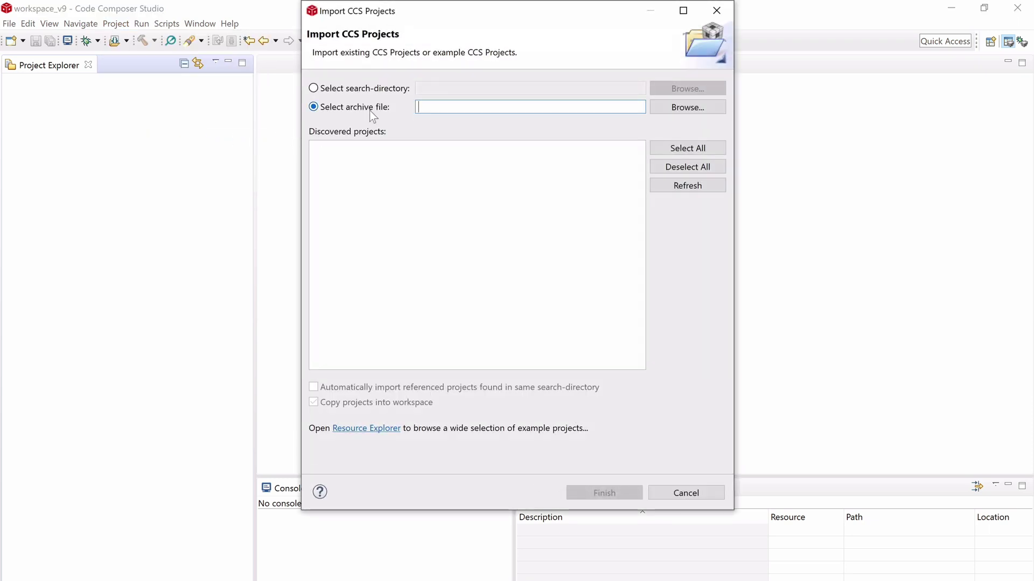
click(667, 110)
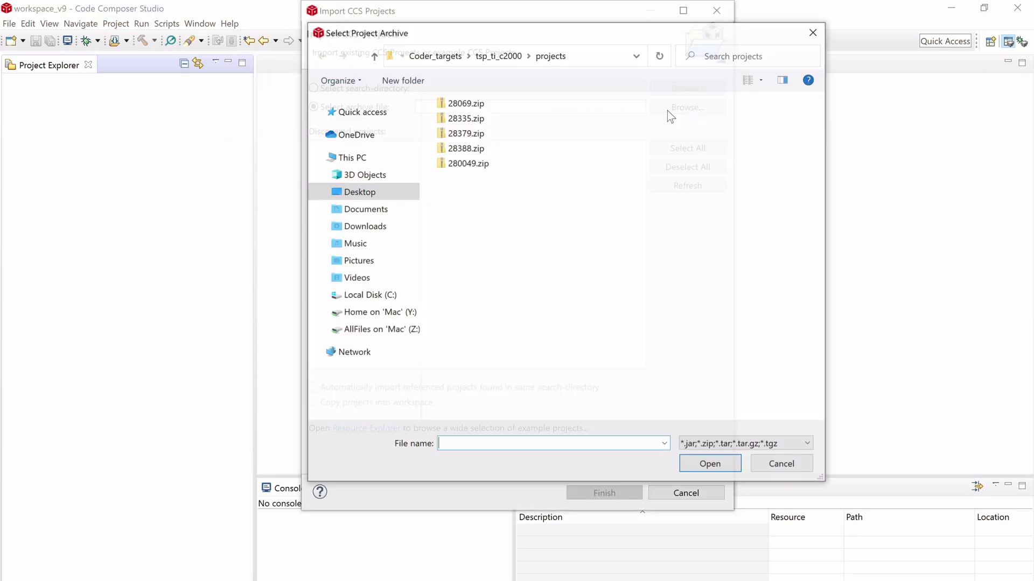
click(476, 108)
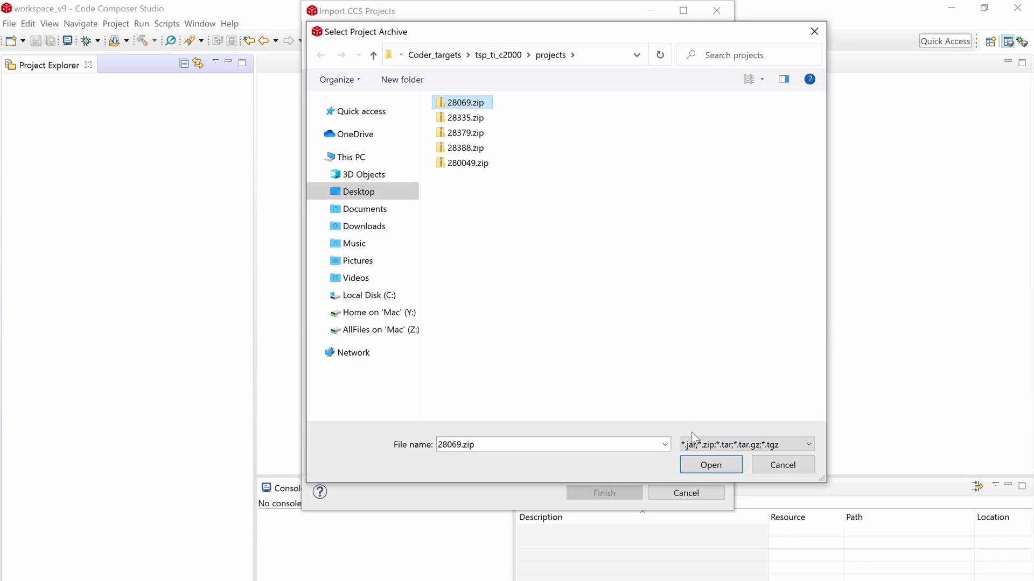
click(719, 462)
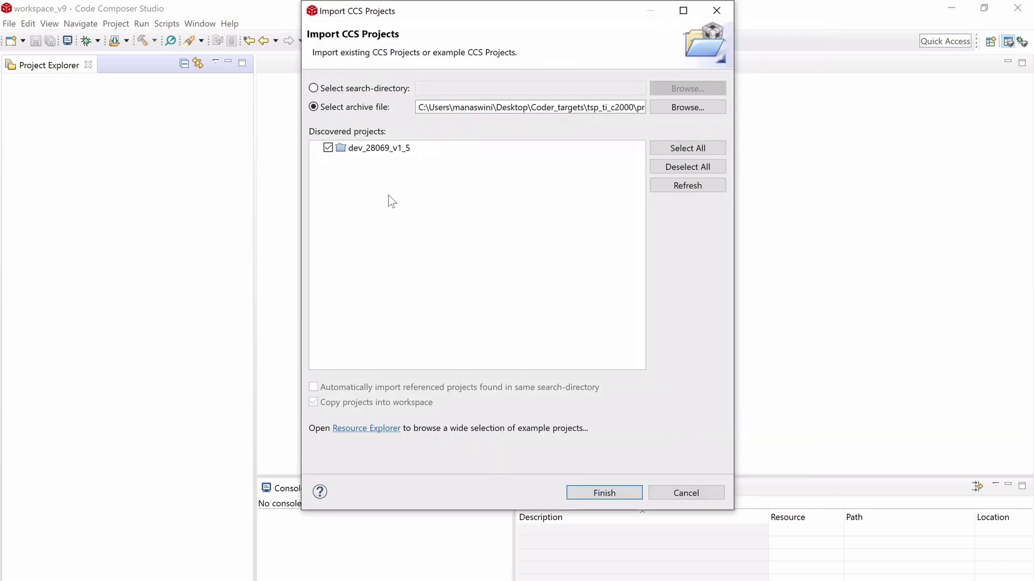
click(604, 492)
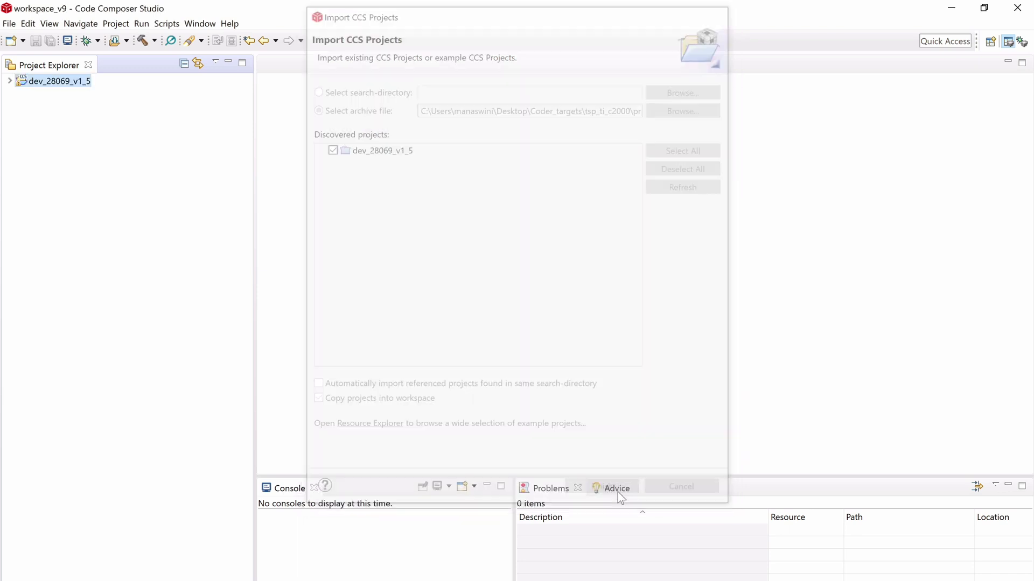
- Rename the imported dev_28069_v1_5 project as Blinky and expand its contents
click(10, 82)
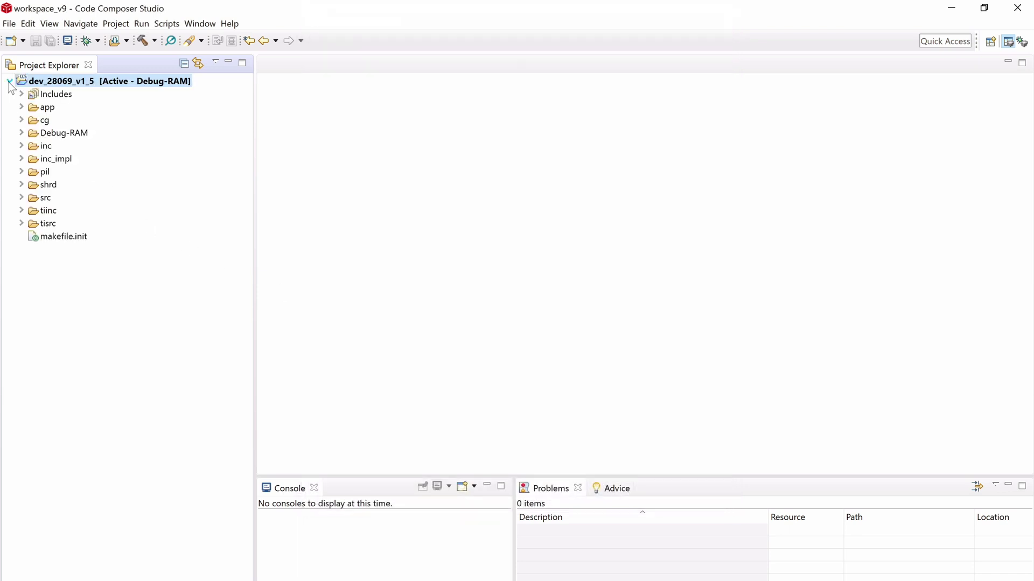
right_click(122, 89)
click(200, 218)
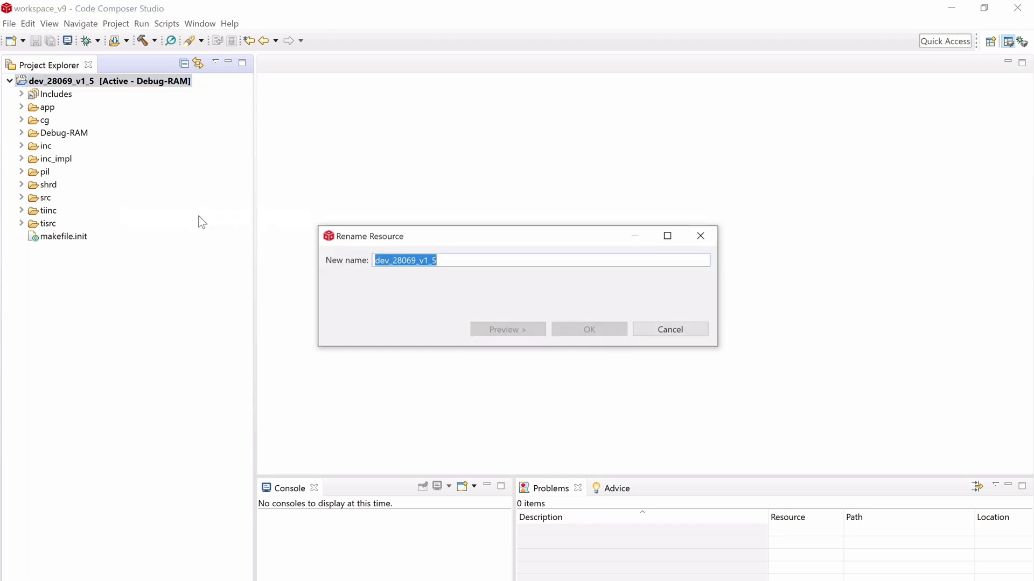
text(Blinky)
click(592, 329)
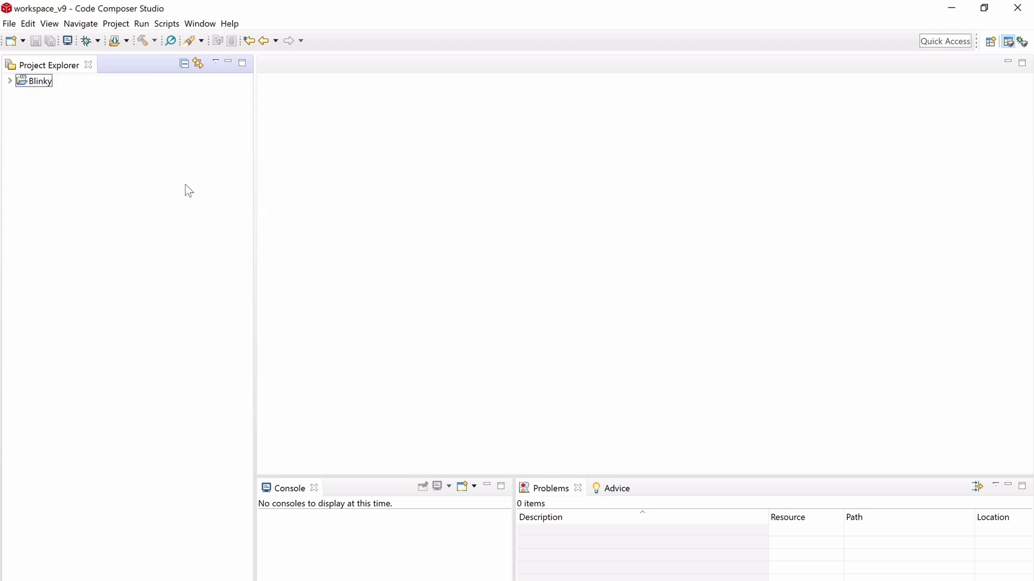
click(10, 81)
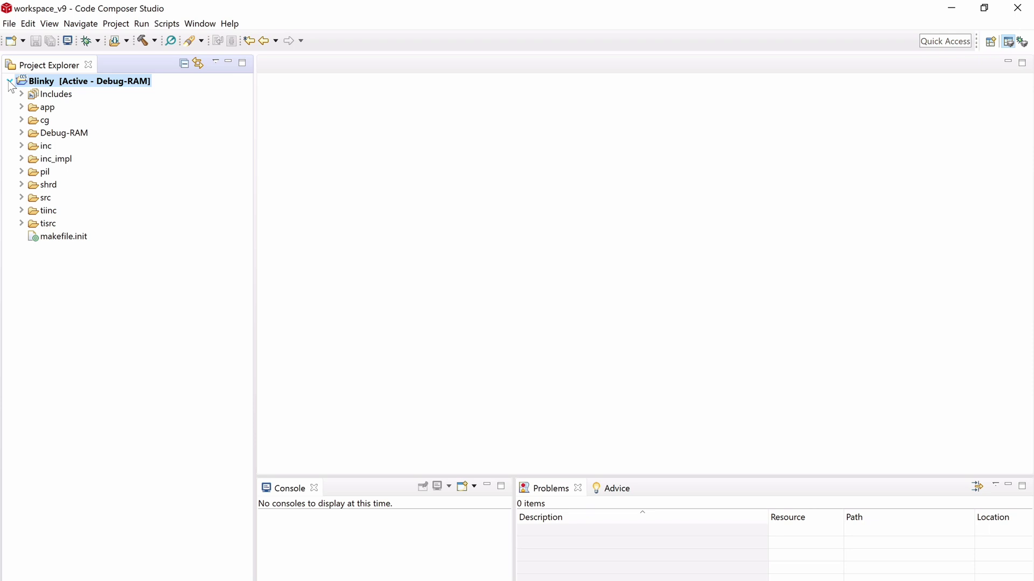
- Create a new target configuration file named 28069.ccxml in the Blinky project
right_click(98, 83)
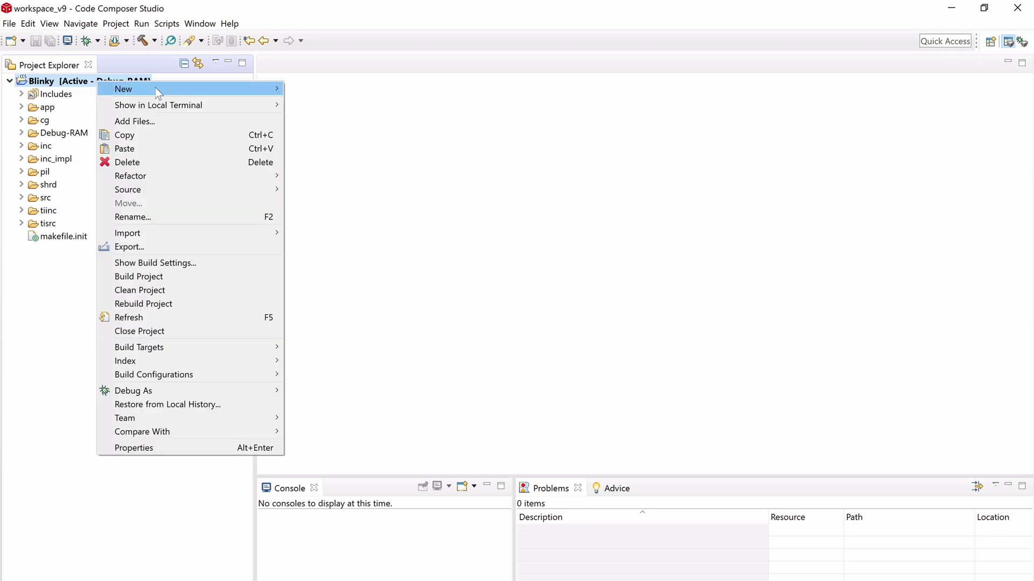
mouse_move(179, 90)
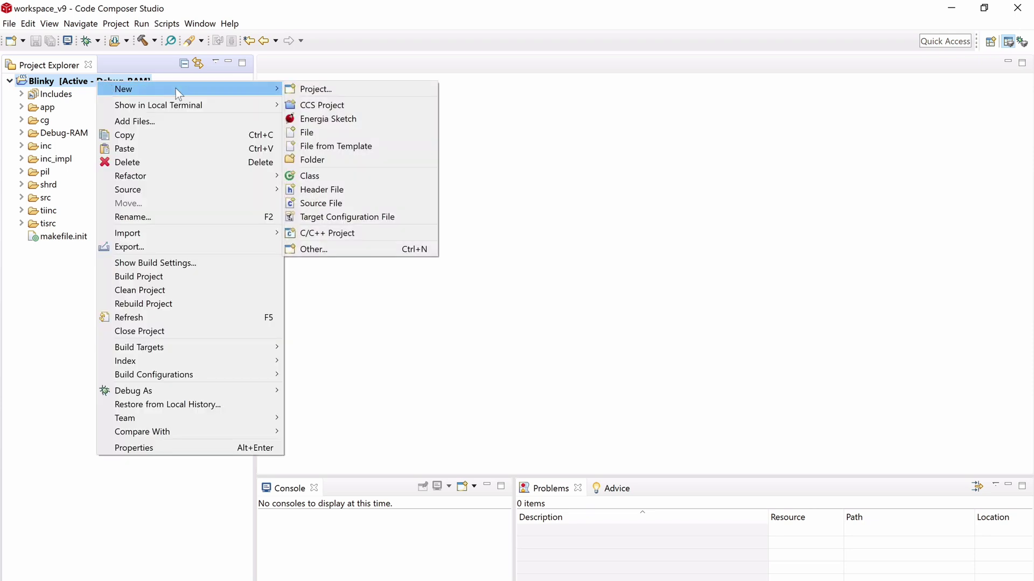
click(418, 218)
click(451, 192)
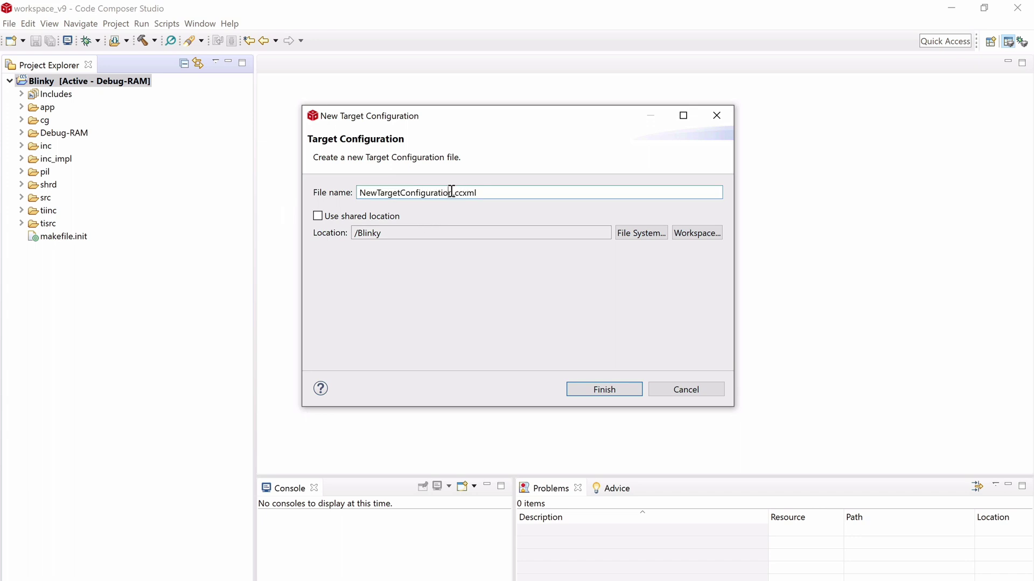
drag(451, 192, 358, 192)
text(28069)
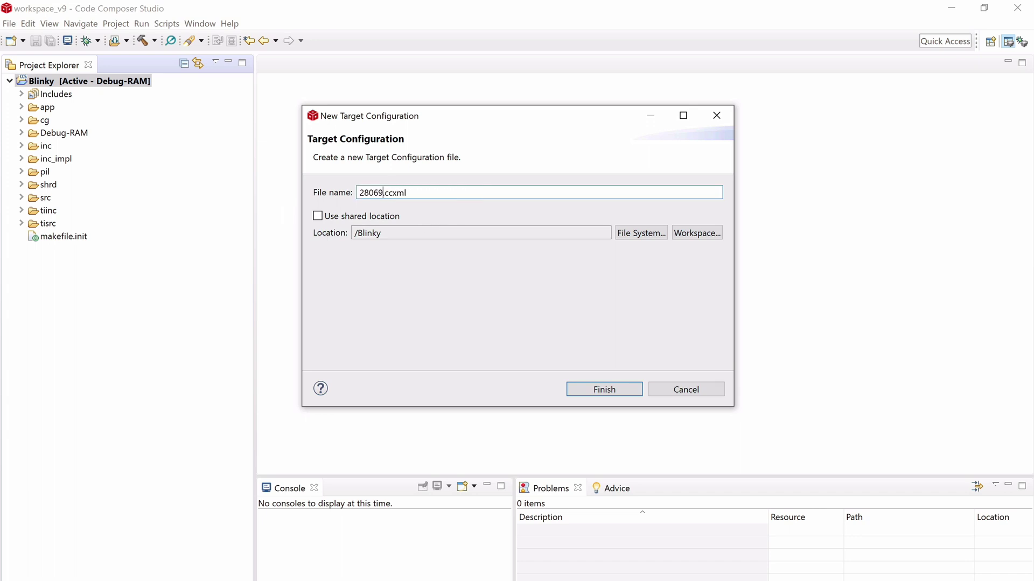
click(623, 391)
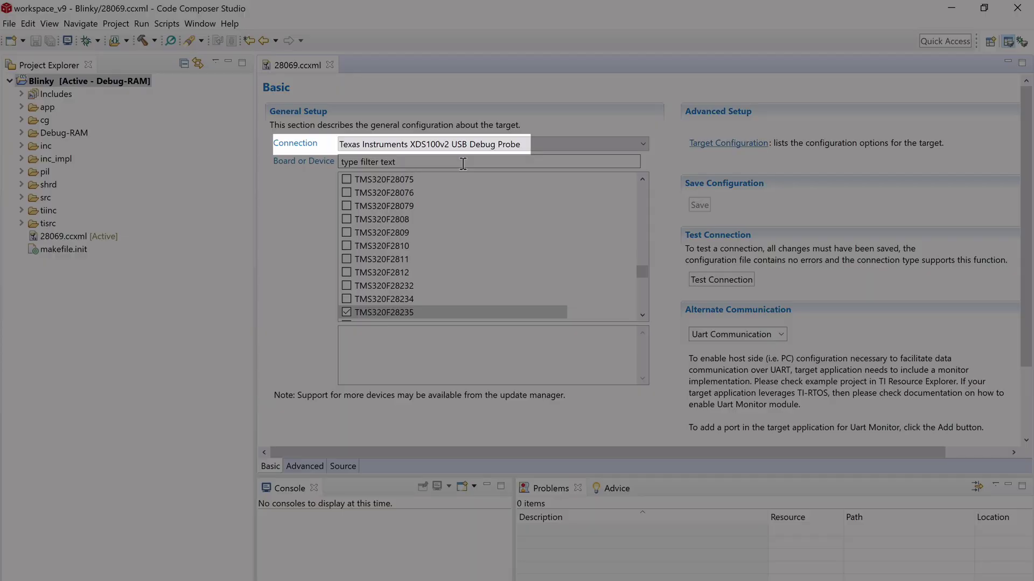
- Set the target configuration's device to TMS320F28069 and save the configuration
click(463, 163)
text(28069)
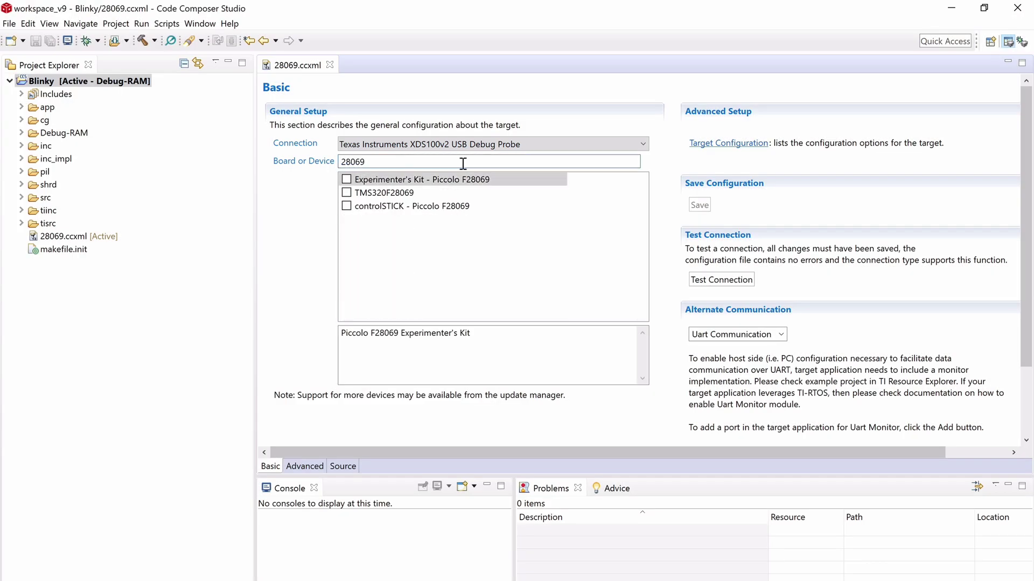
click(347, 193)
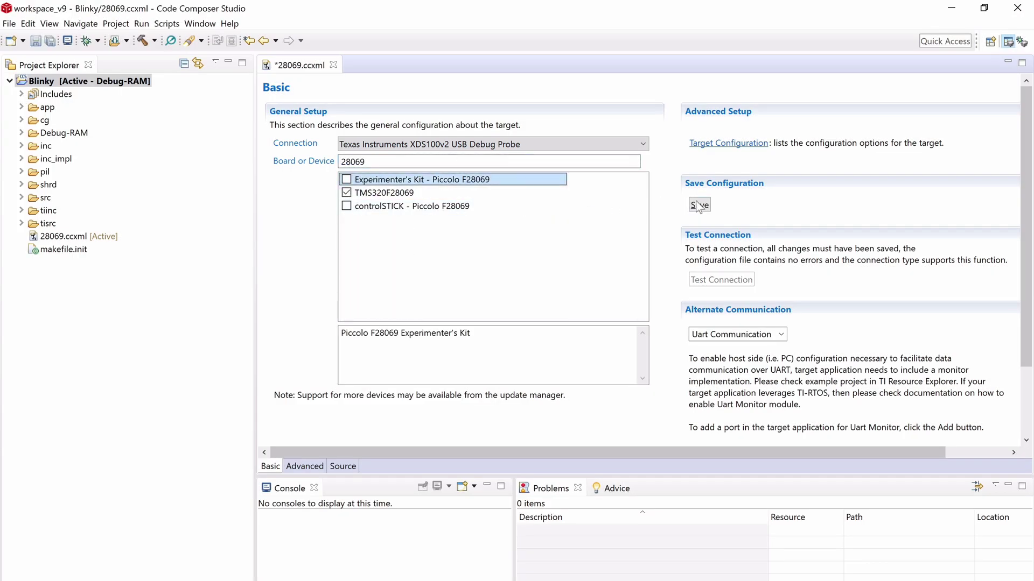
click(711, 209)
- Test the debug probe connection, check the JTAG DR integrity scan result, and close the test report
click(749, 281)
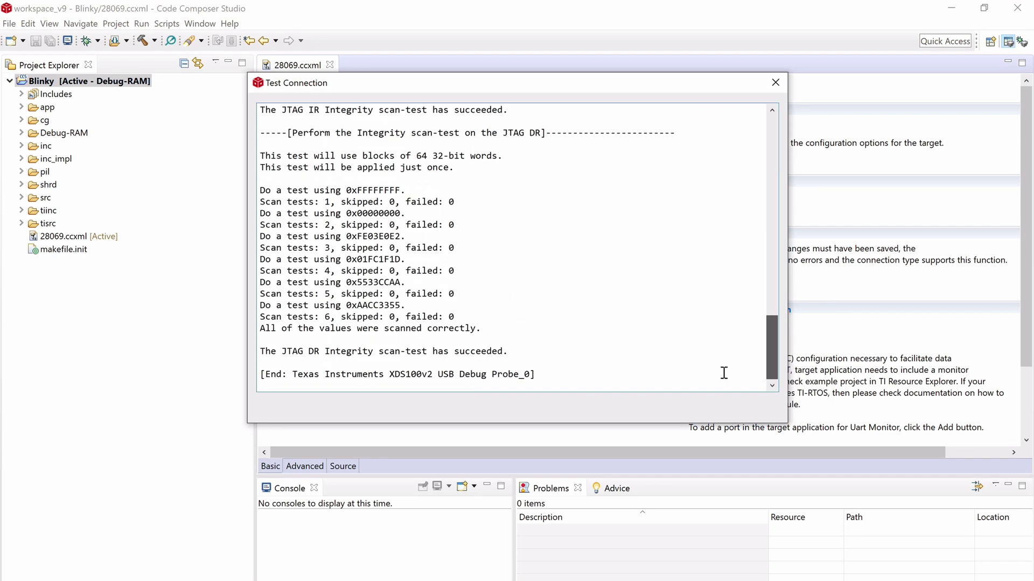
drag(511, 351, 260, 351)
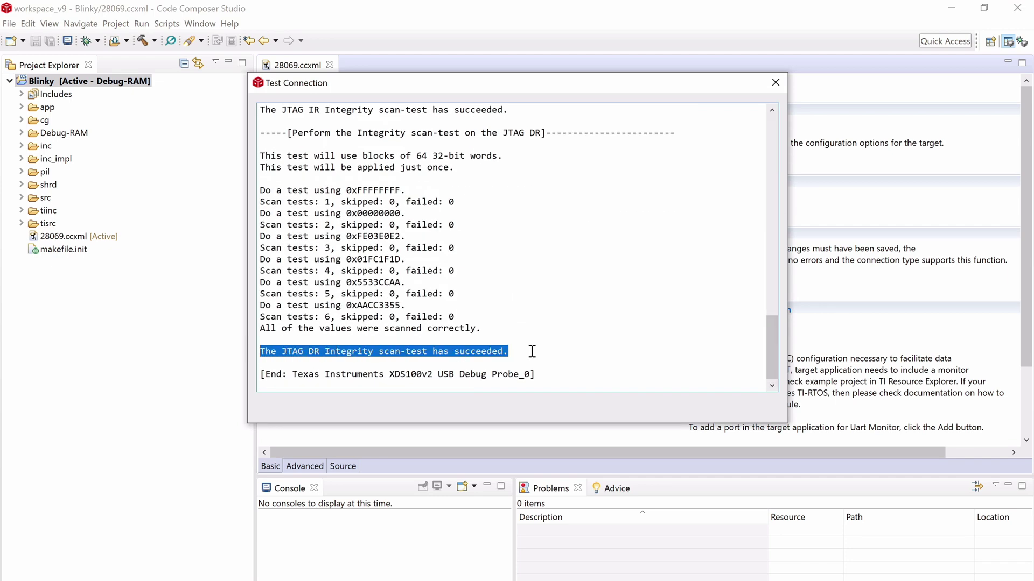
click(775, 82)
- Compare the Blinky project's compiler version with the Code Gen Tools version required in the TI C2000 manual, leaving the properties unchanged
right_click(94, 81)
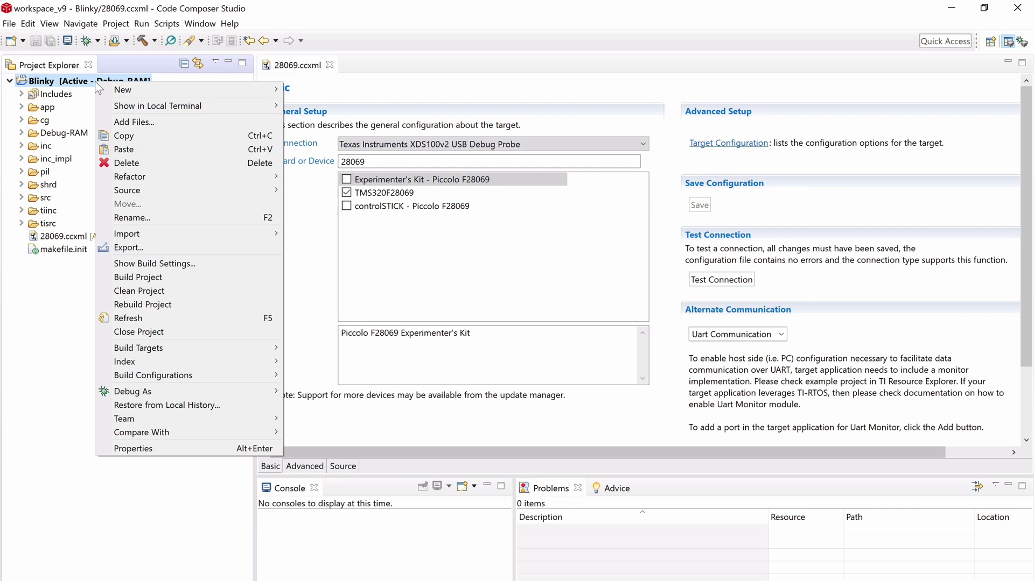
click(160, 449)
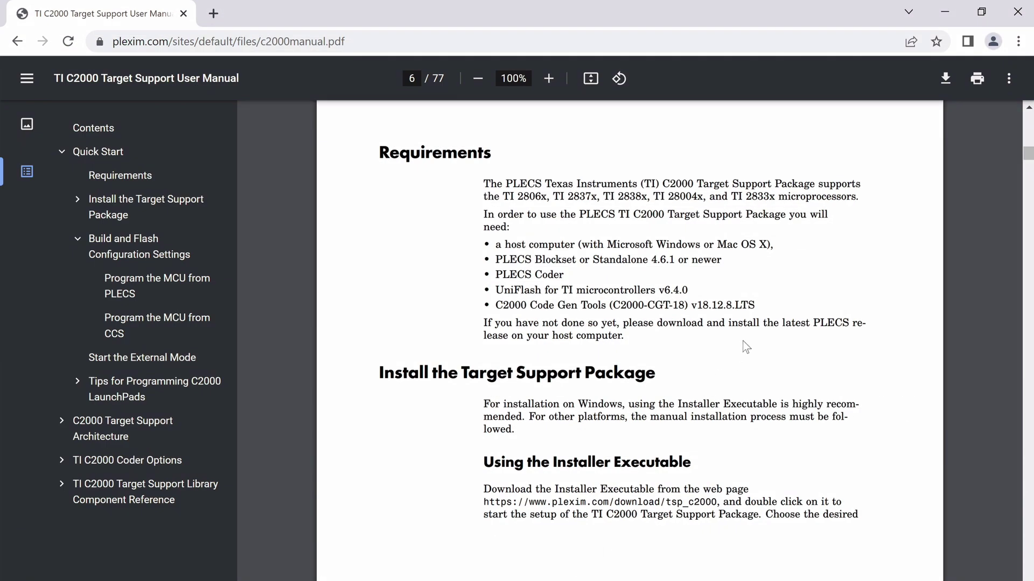
drag(759, 304, 690, 305)
click(938, 15)
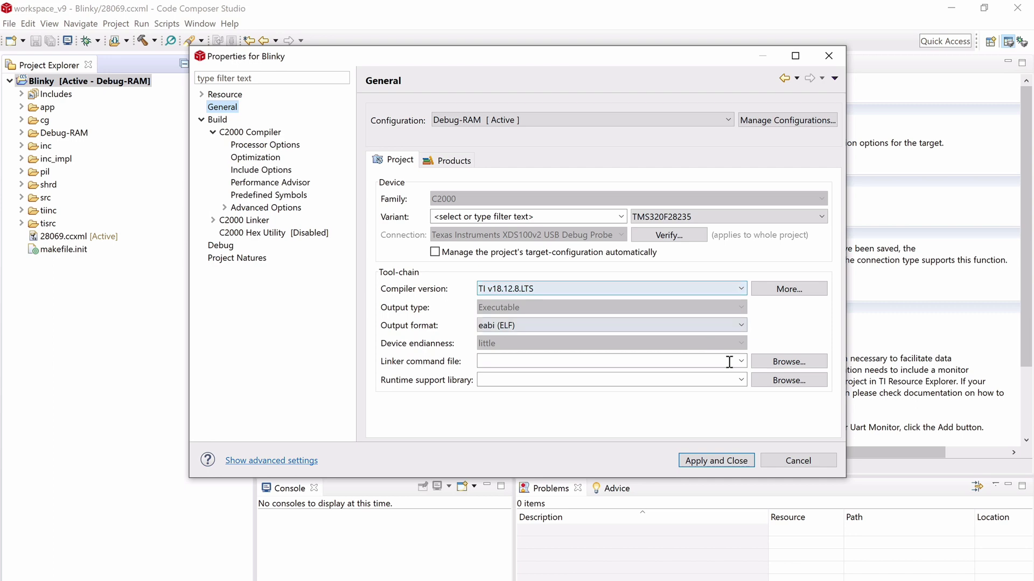
click(797, 460)
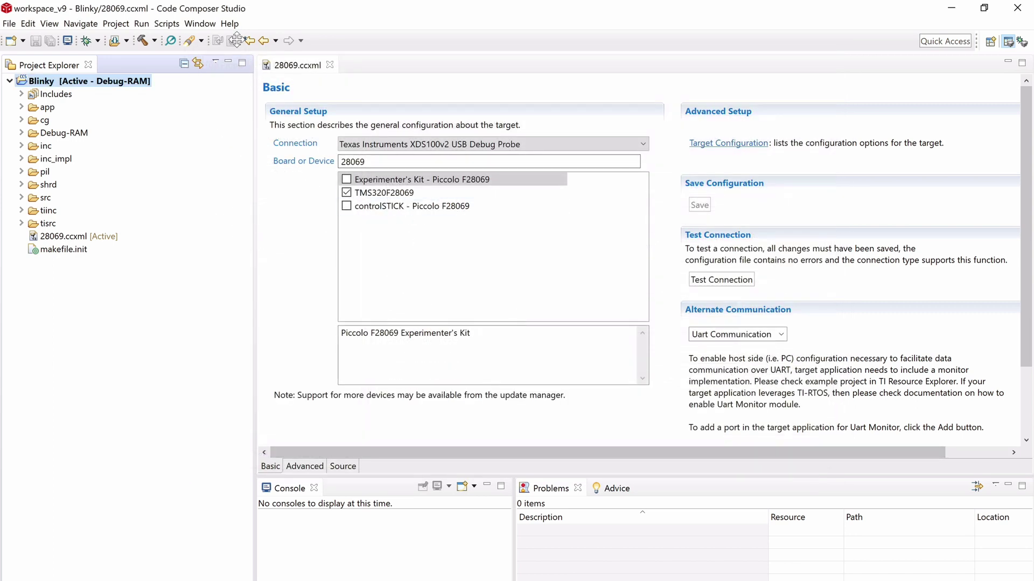
- Find C2800 Compiler Tools 18.12.8 among the installable TI compiler updates, and leave the installer without installing anything
click(229, 23)
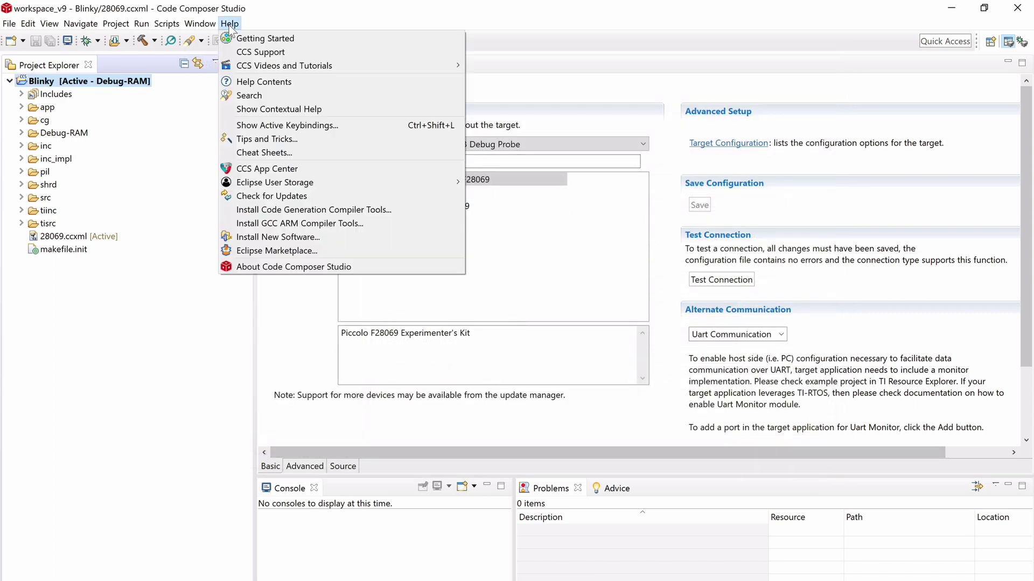
click(410, 205)
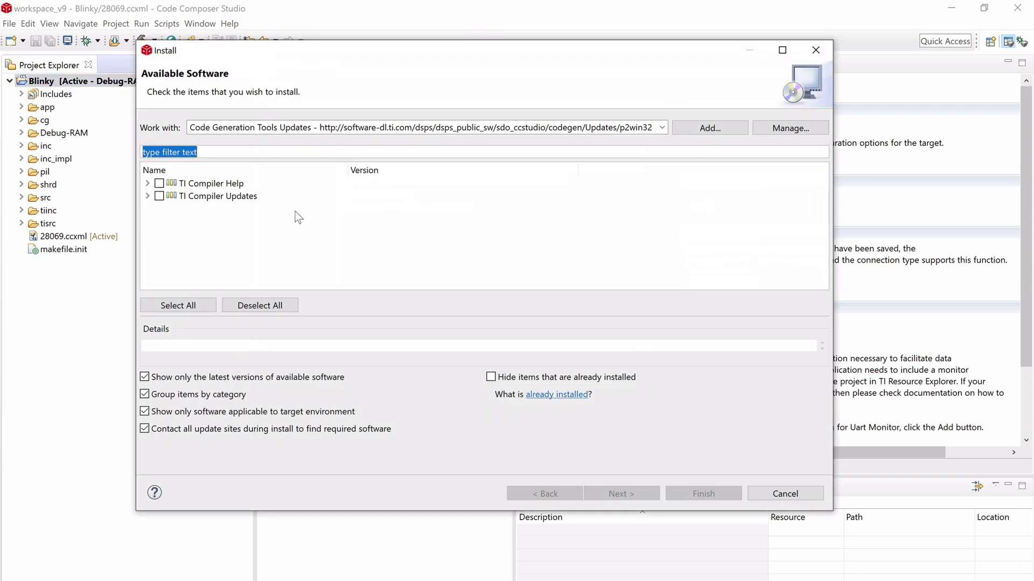
click(150, 195)
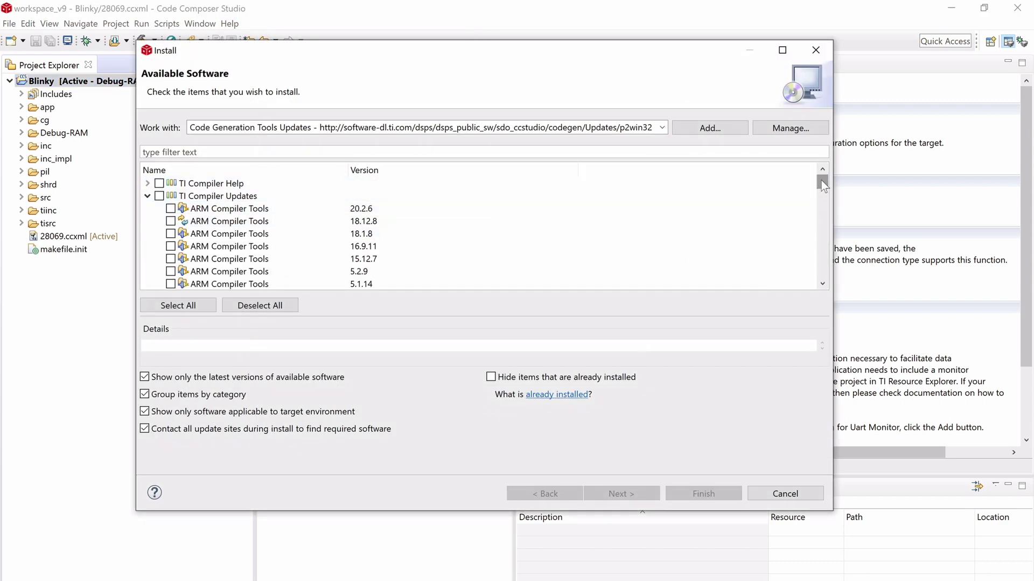
drag(822, 180, 822, 205)
click(468, 233)
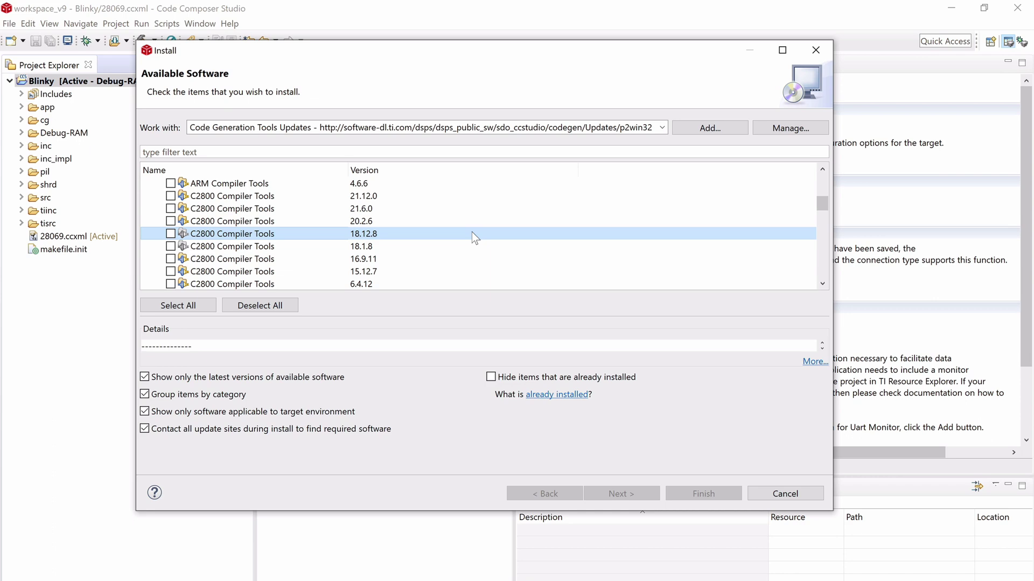
click(783, 492)
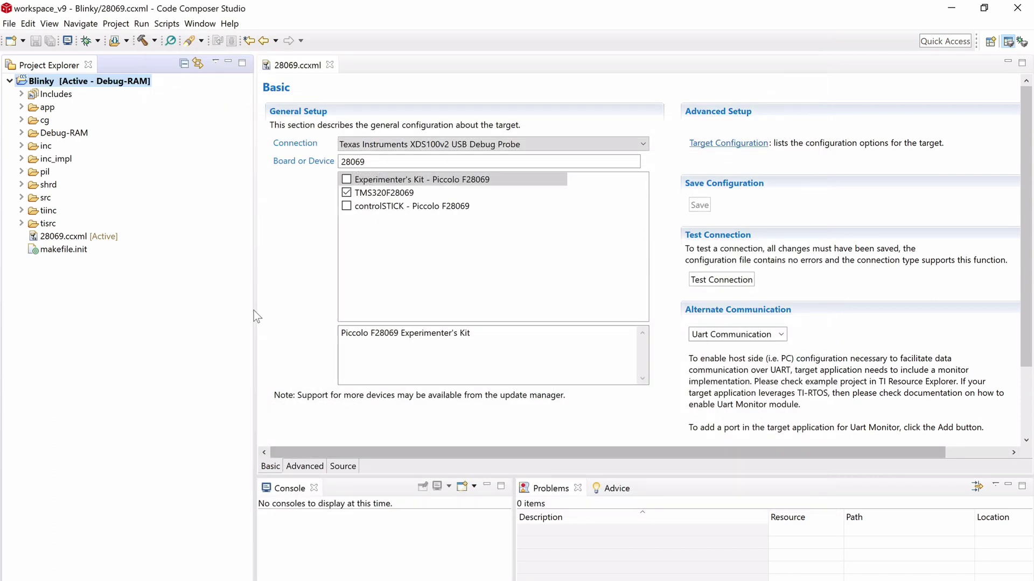
- Open readme.txt from the Blinky project's cg folder and read where the PLECS Coder files belong
click(44, 121)
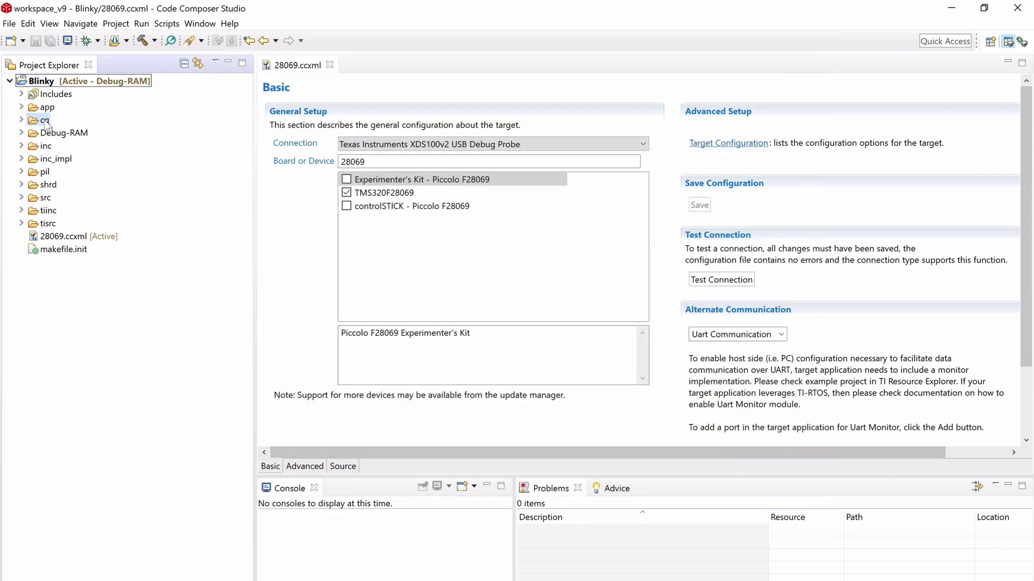
click(22, 120)
double_click(65, 132)
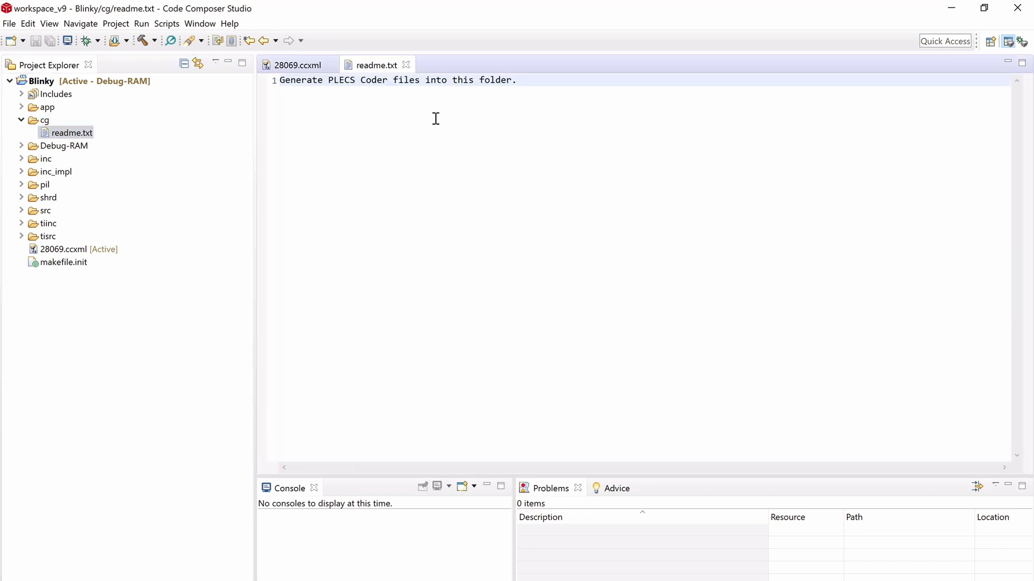
click(541, 82)
- Copy the full location path of the Blinky project's cg folder from its properties
click(46, 122)
right_click(46, 123)
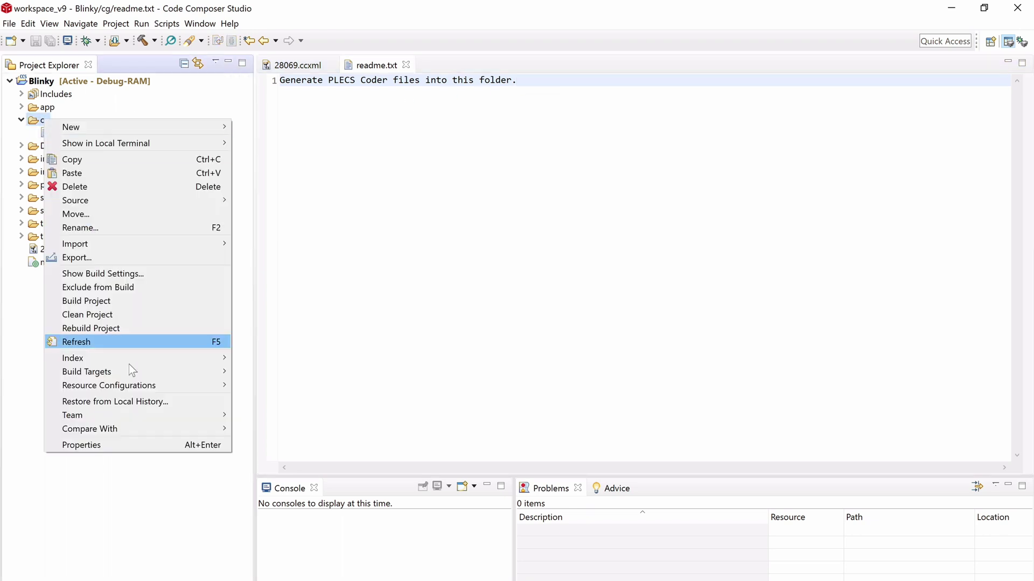
click(143, 447)
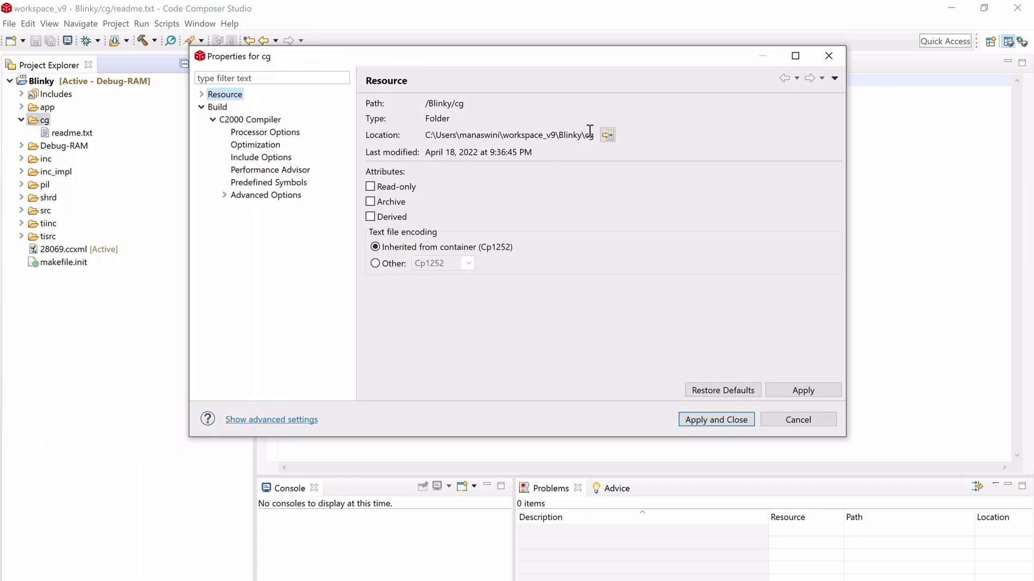
drag(594, 135, 425, 134)
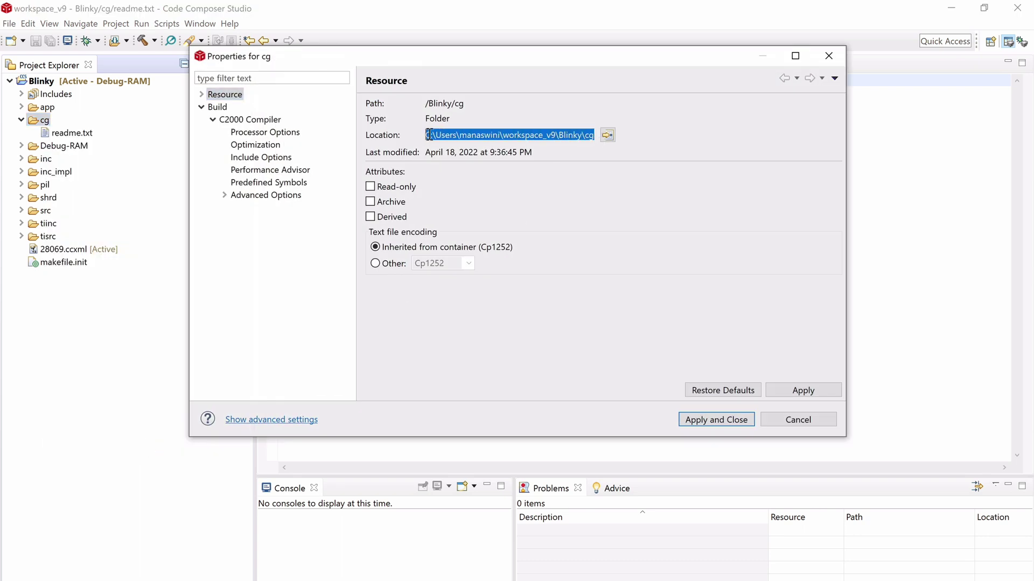
right_click(515, 135)
click(577, 173)
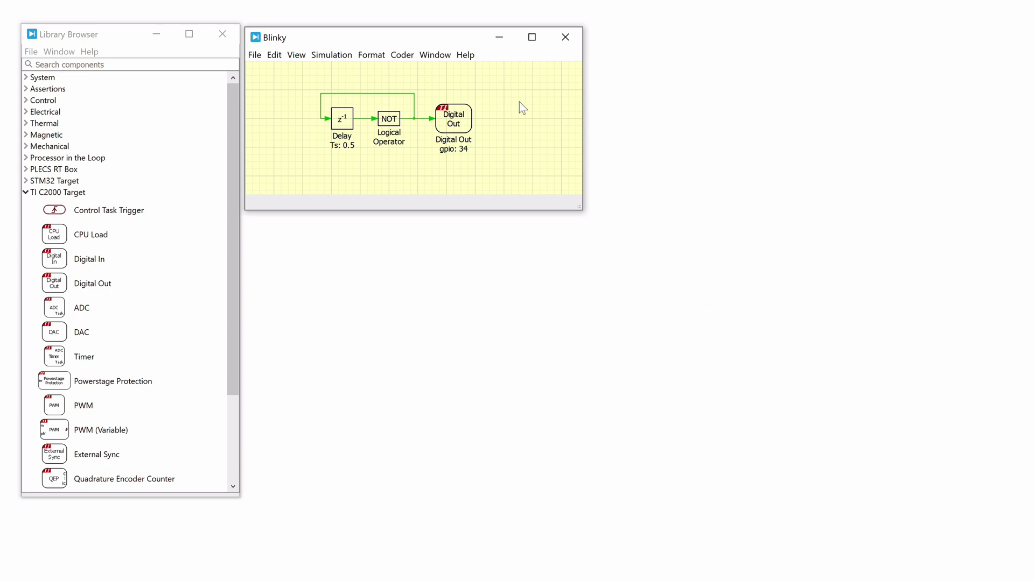
- Switch to PLECS and set the Blinky model's discretization step size to 100e-6 in the Coder Options
click(409, 58)
click(424, 69)
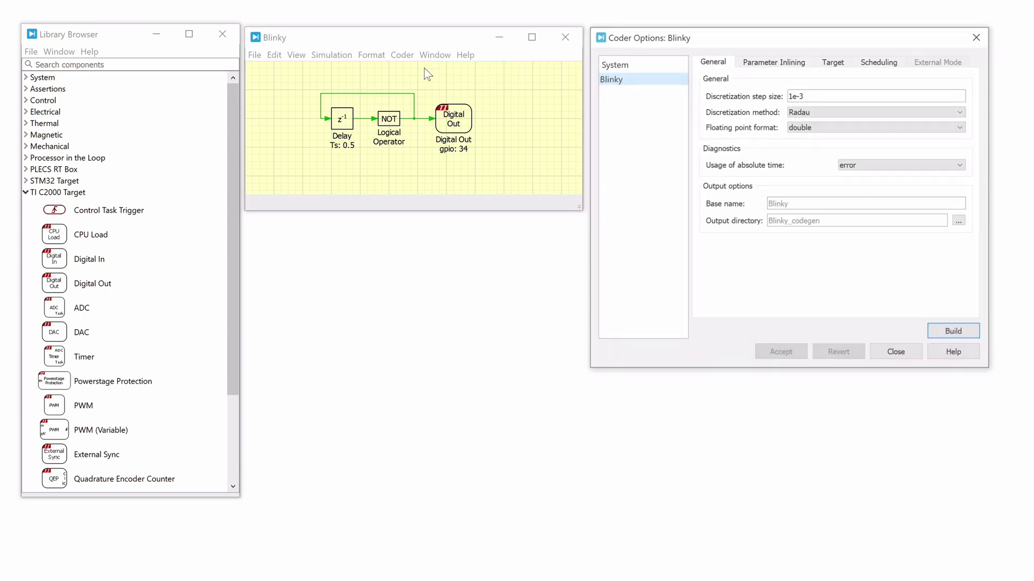
click(817, 97)
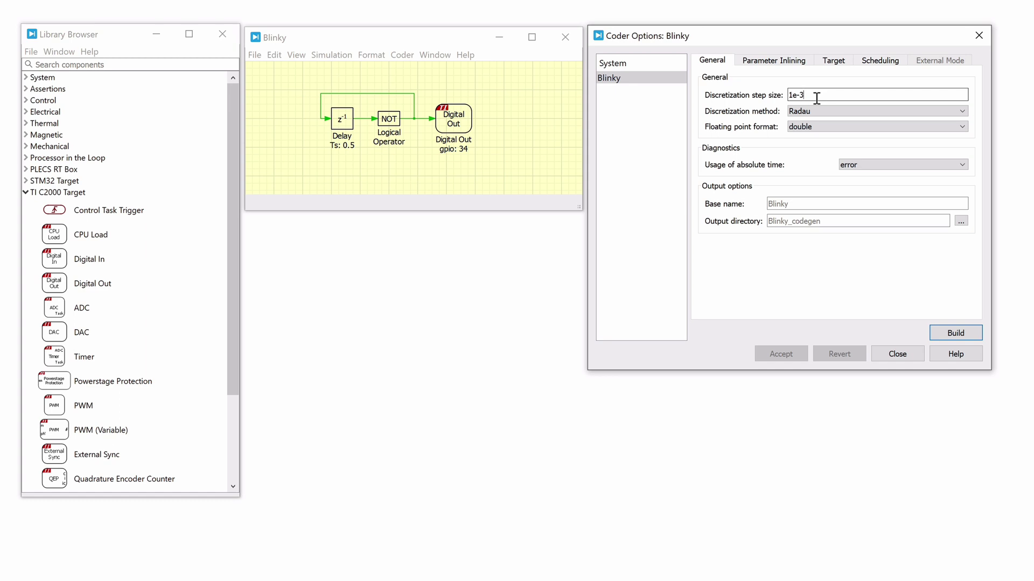
double_click(816, 97)
text(100e-6)
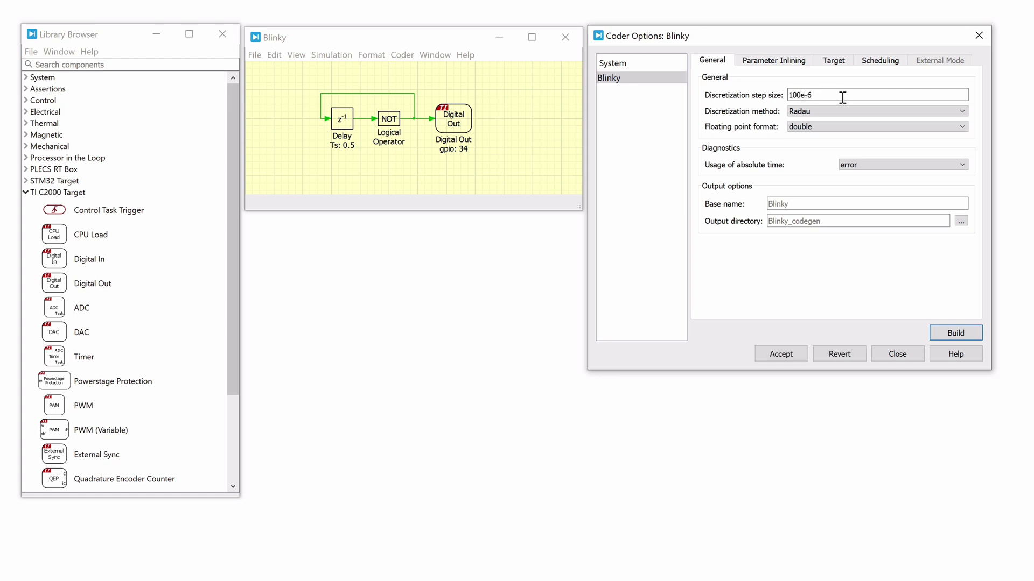
- Set the coder target to TI2806x and the build type to Generate code into CCS project
click(834, 64)
click(871, 78)
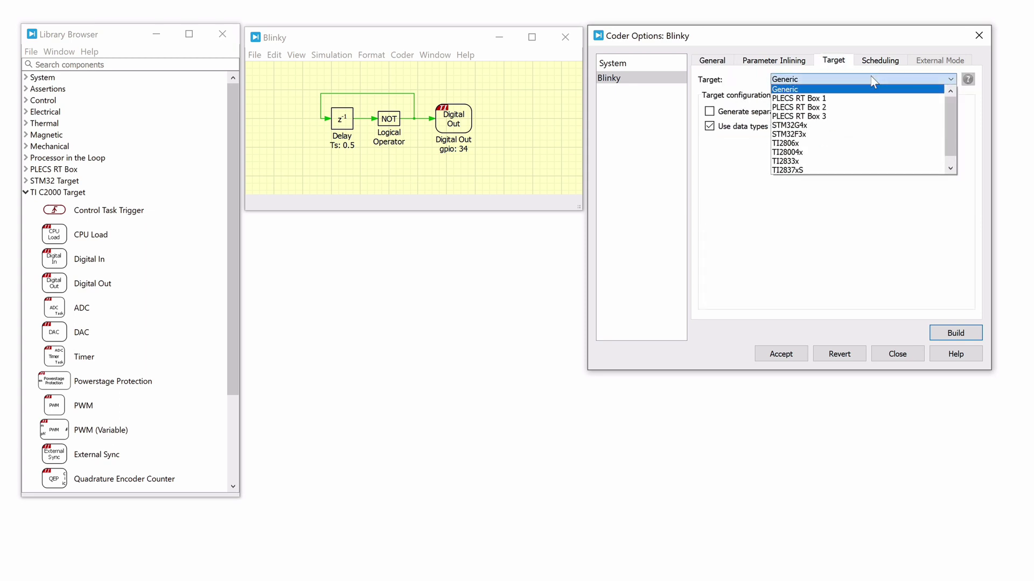
click(873, 144)
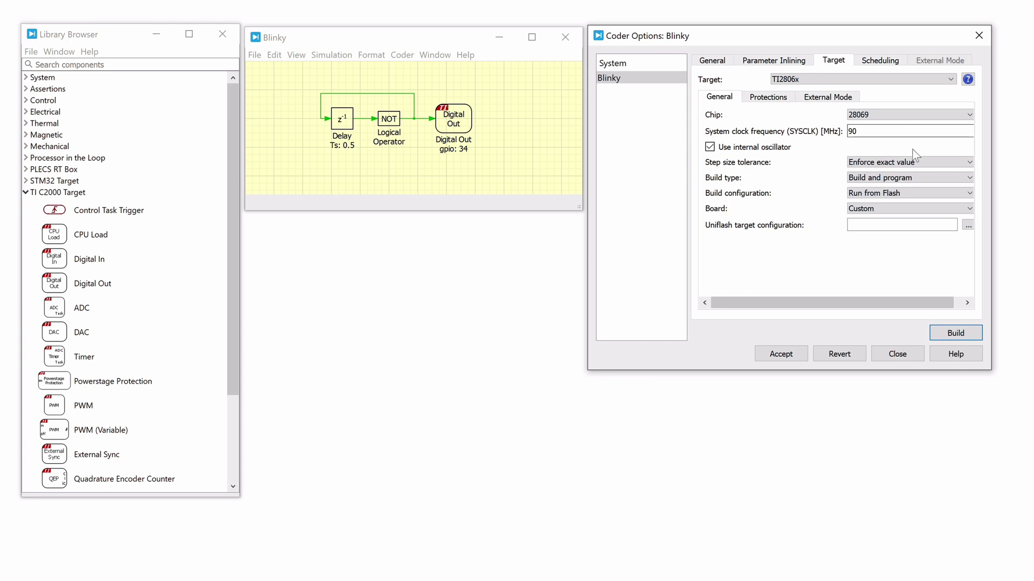
click(919, 180)
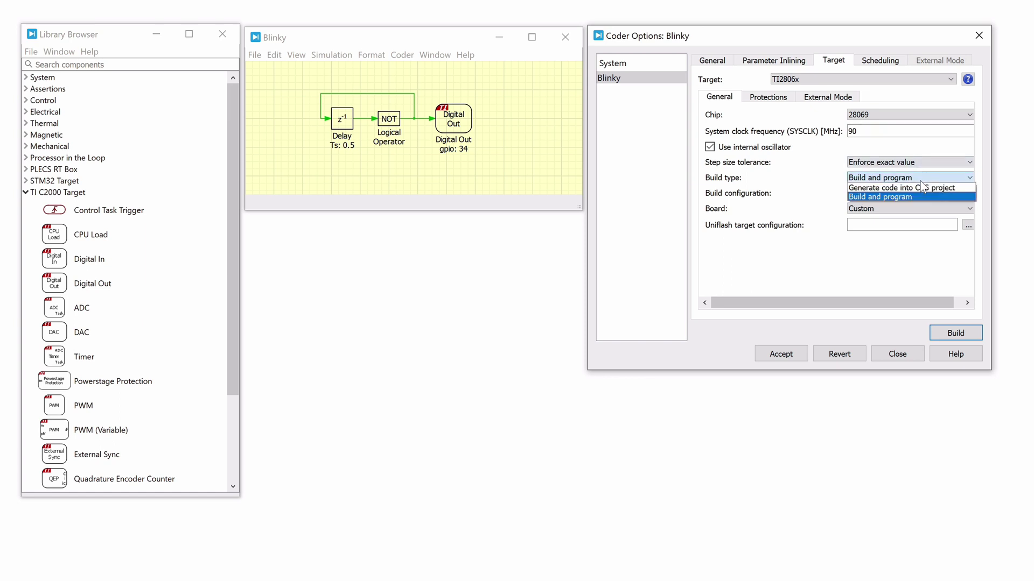
click(926, 188)
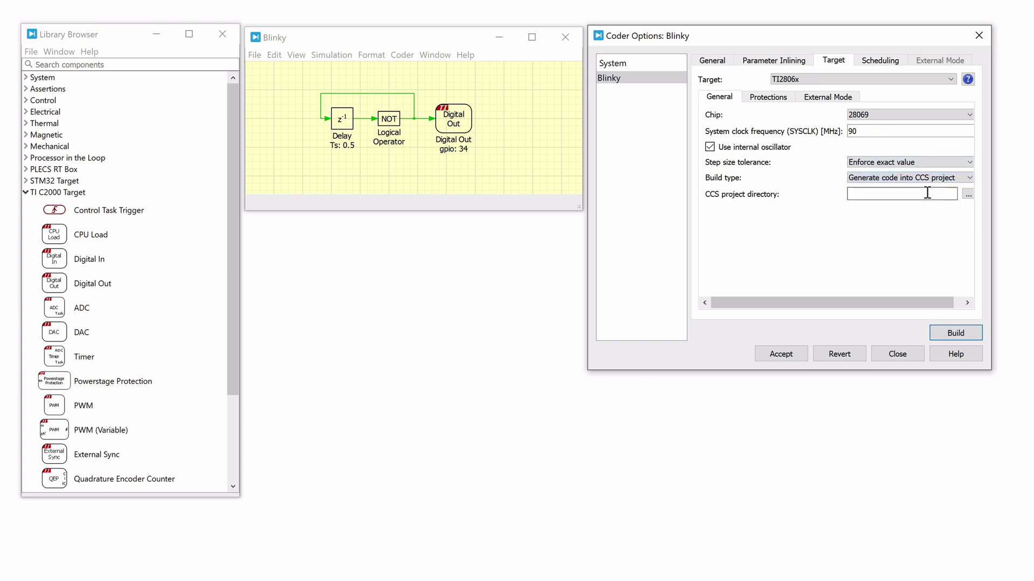
- Paste the copied cg folder path as CCS project directory, check it in the folder browser, accept the options and build the model
right_click(925, 195)
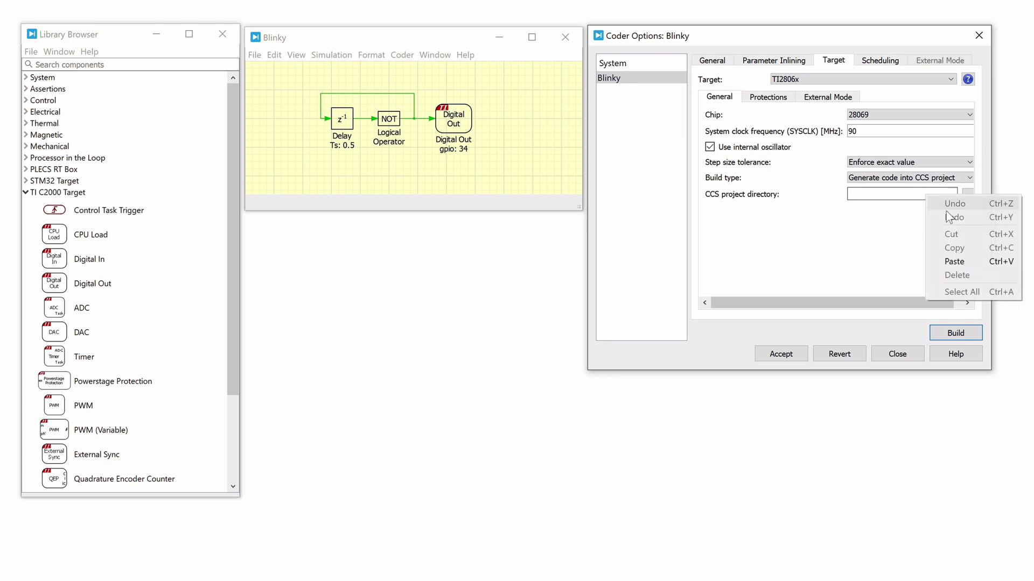
click(964, 261)
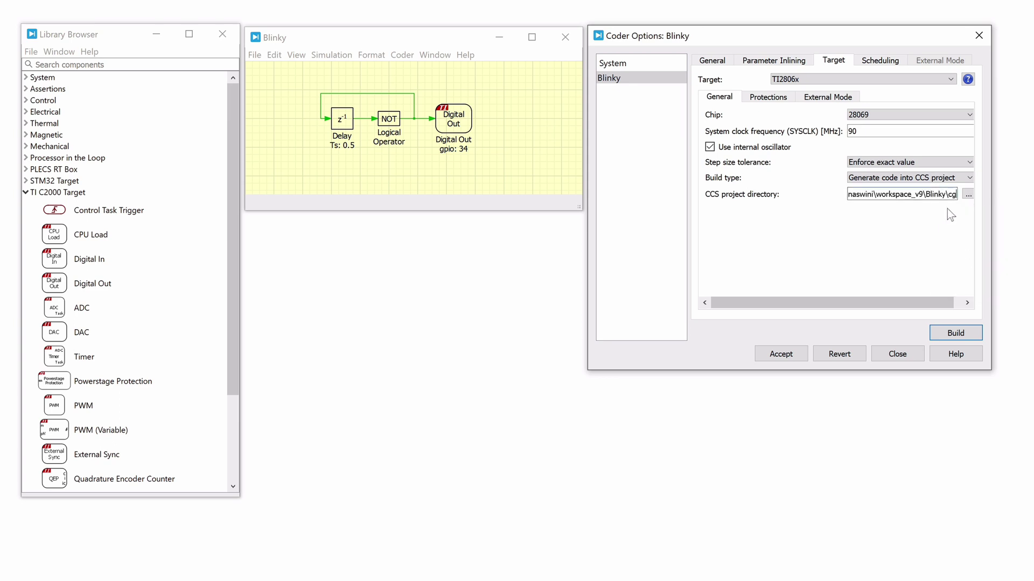
click(968, 194)
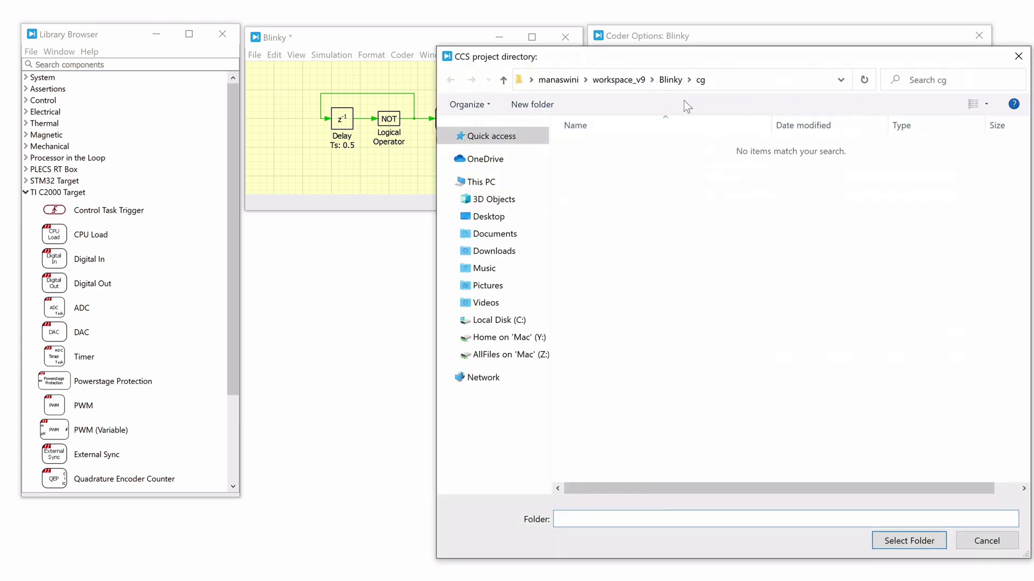
click(670, 80)
click(592, 162)
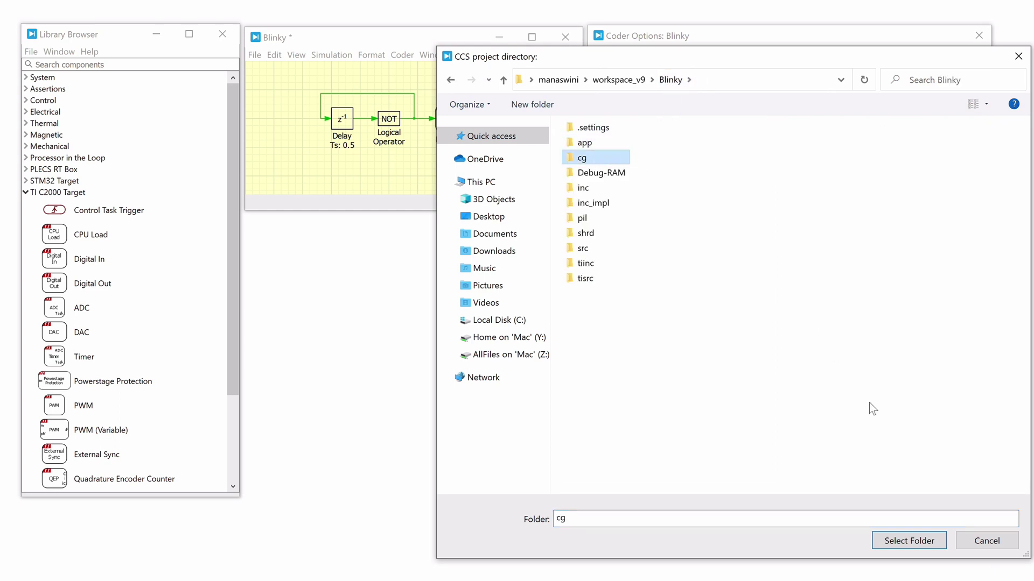
click(975, 543)
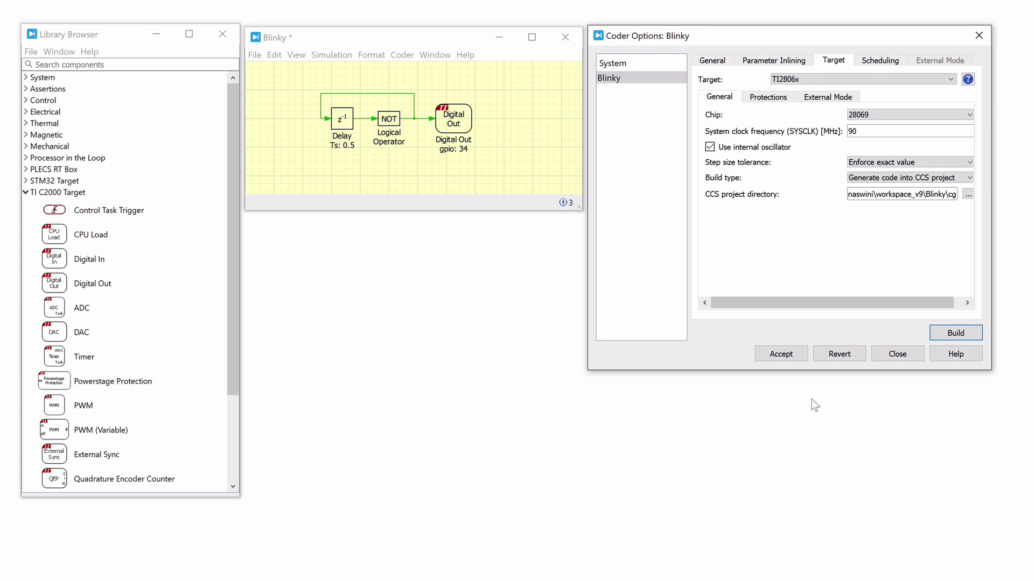
click(796, 357)
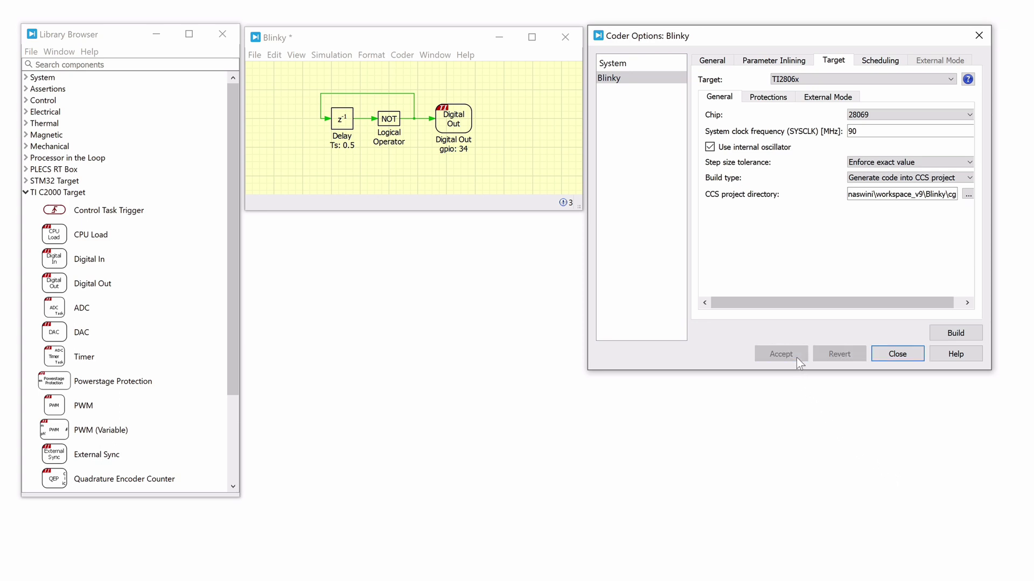
click(947, 334)
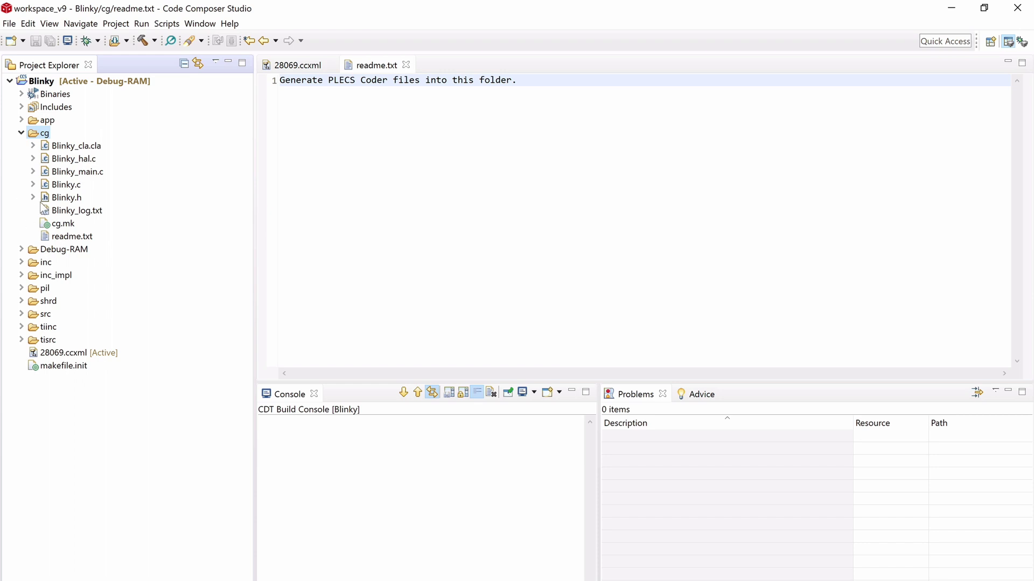
- In Code Composer Studio, open the generated Blinky.c and examine the code for the Delay, Logical Operator and Digital Out blocks
double_click(61, 185)
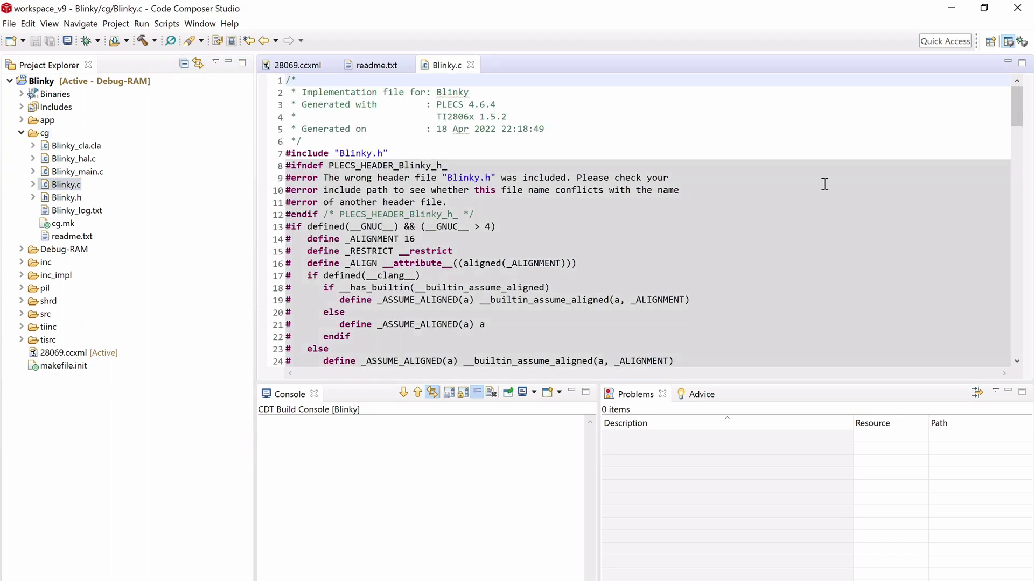
drag(1016, 121, 1025, 319)
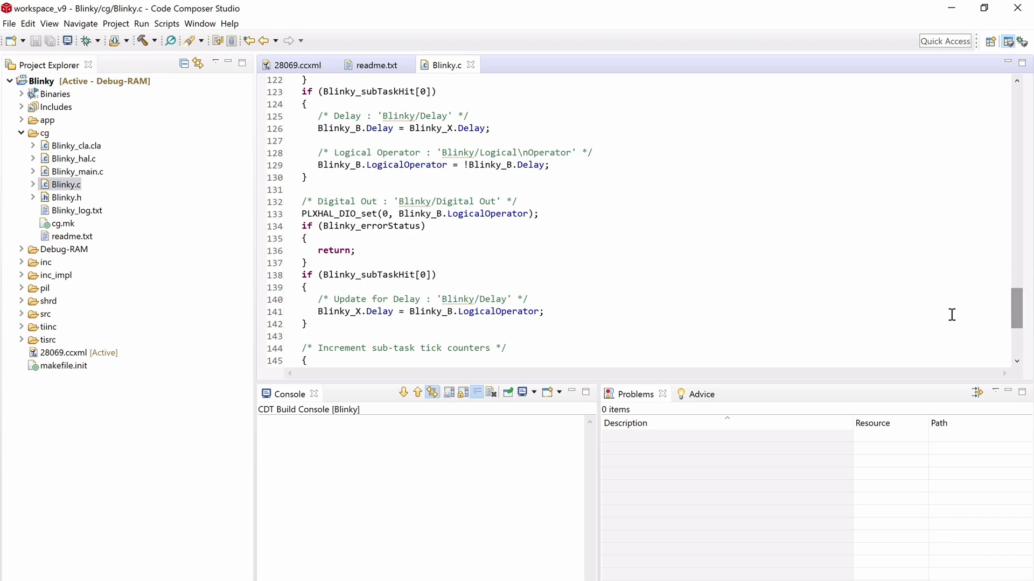
drag(554, 323, 303, 116)
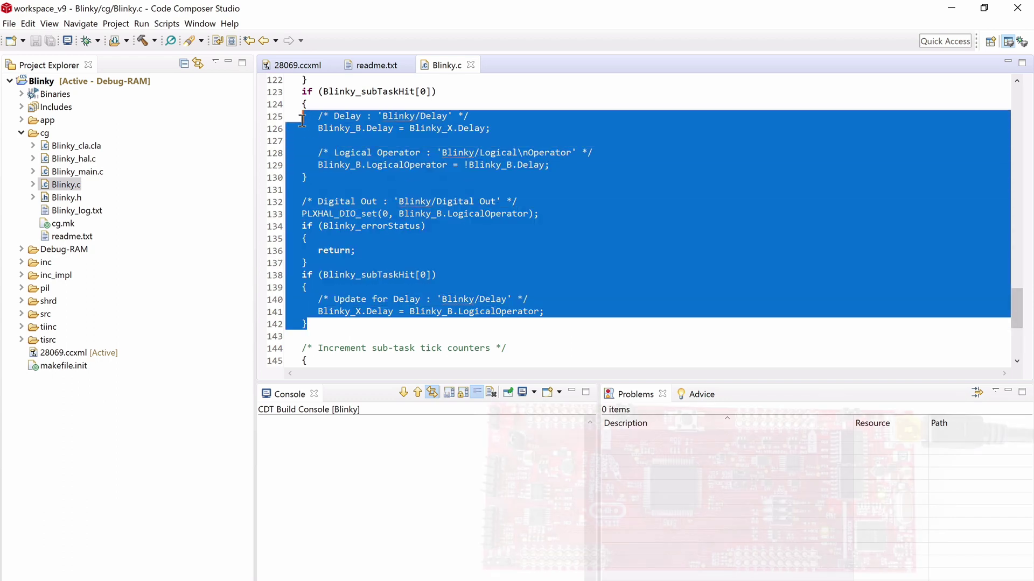
click(640, 266)
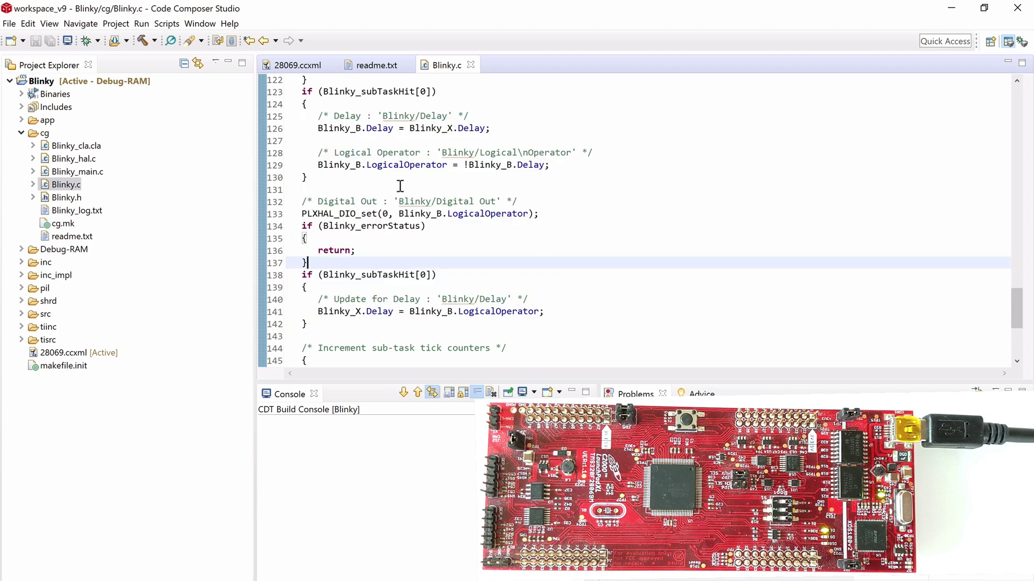
- Build the Blinky project, run it on the LaunchPad in a debug session, and terminate the session
click(142, 40)
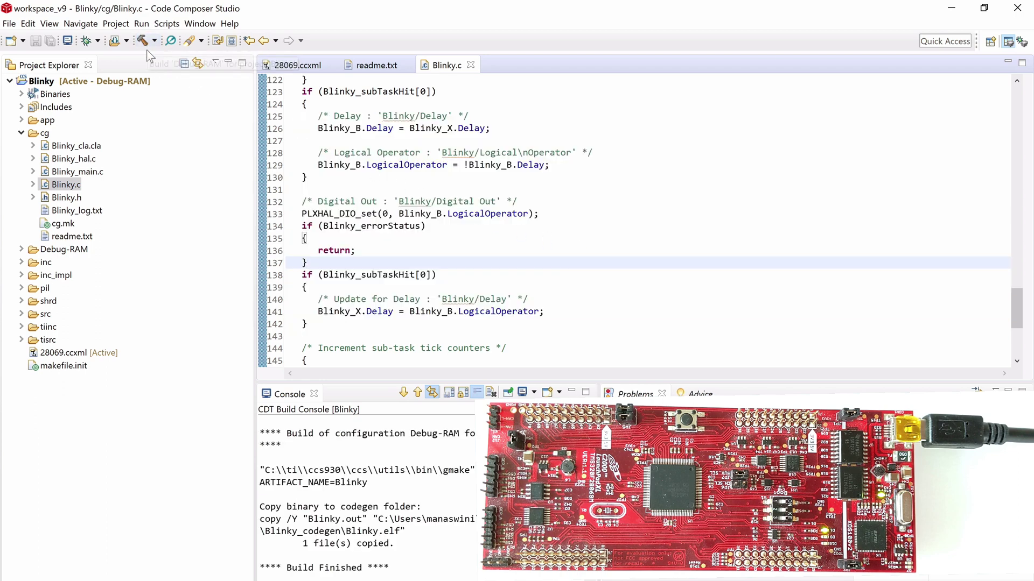
click(86, 40)
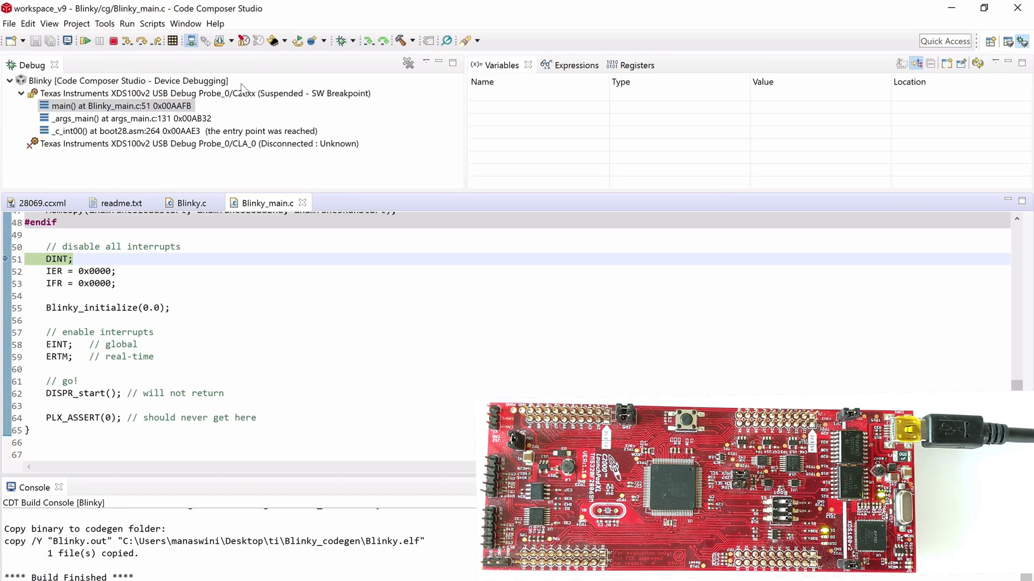
click(82, 41)
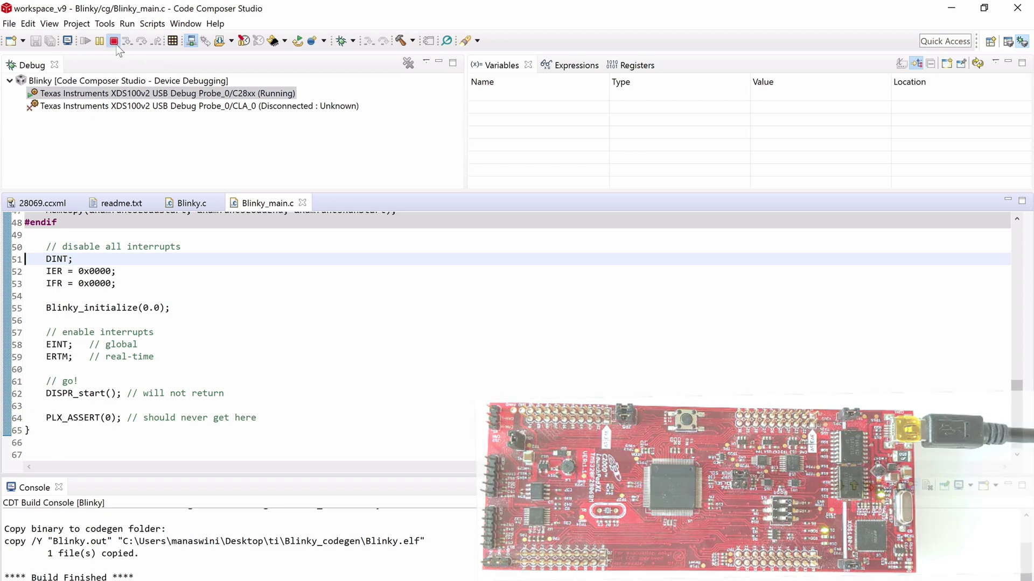
click(113, 42)
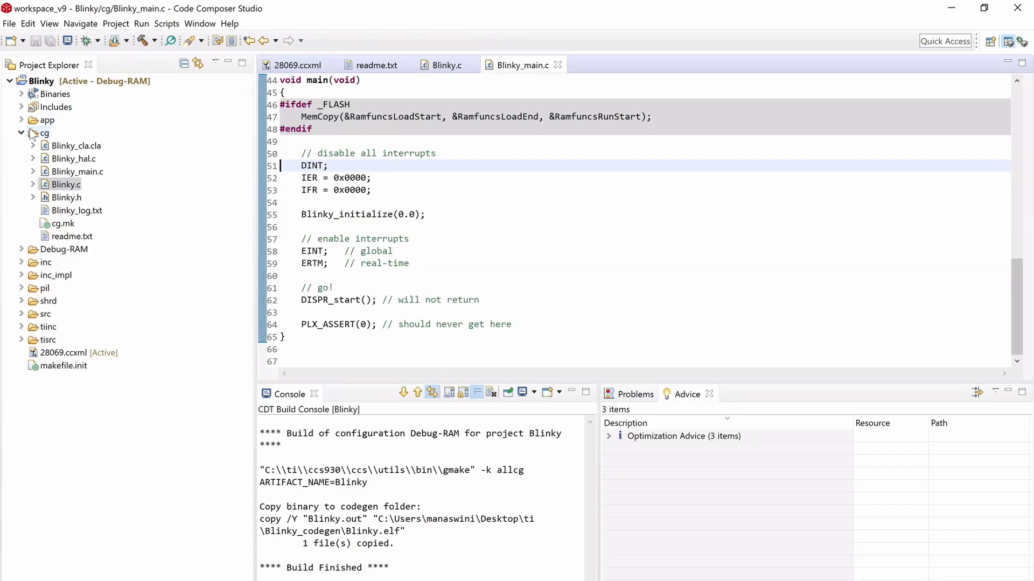